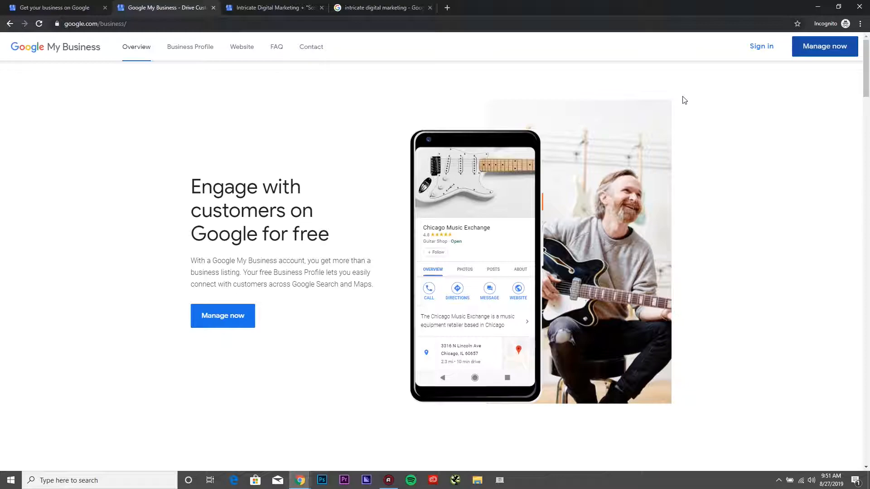
# Review the Intricate Digital Marketing business listing in the Google search results, including its name and reviews.
pyautogui.click(337, 5)
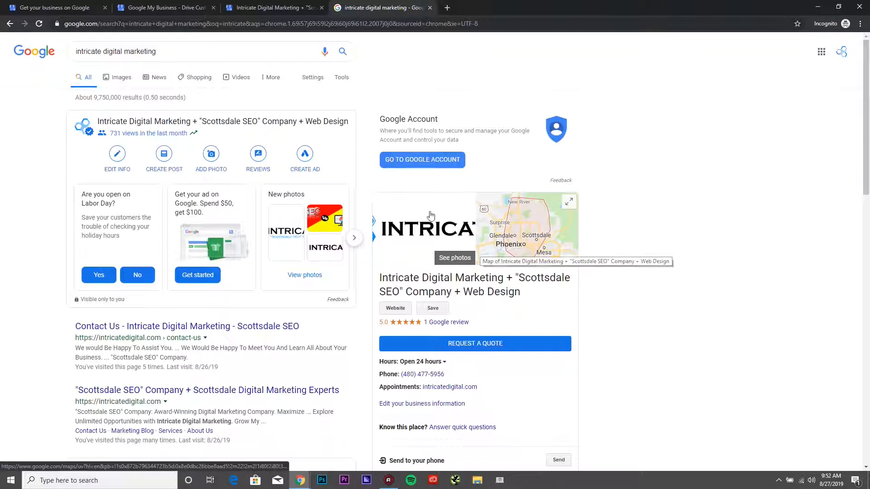
pyautogui.scroll(-3, 487, 261)
pyautogui.scroll(2, 487, 261)
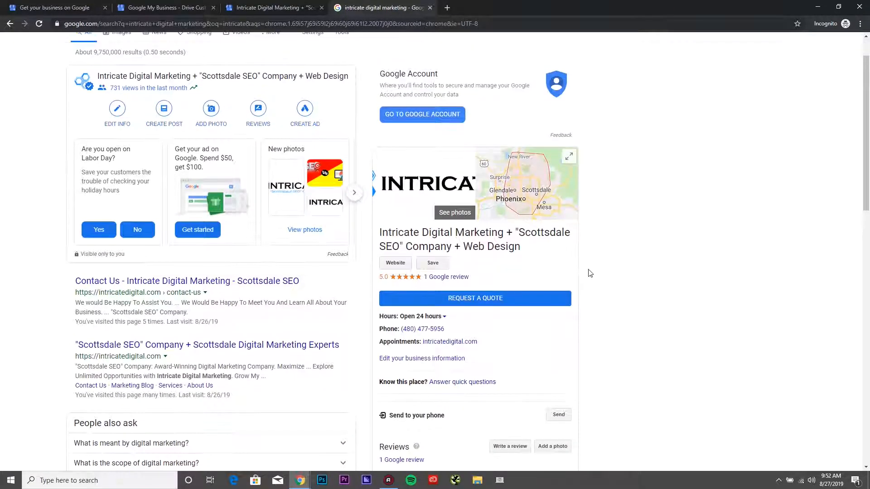
pyautogui.tripleClick(486, 245)
pyautogui.click(484, 279)
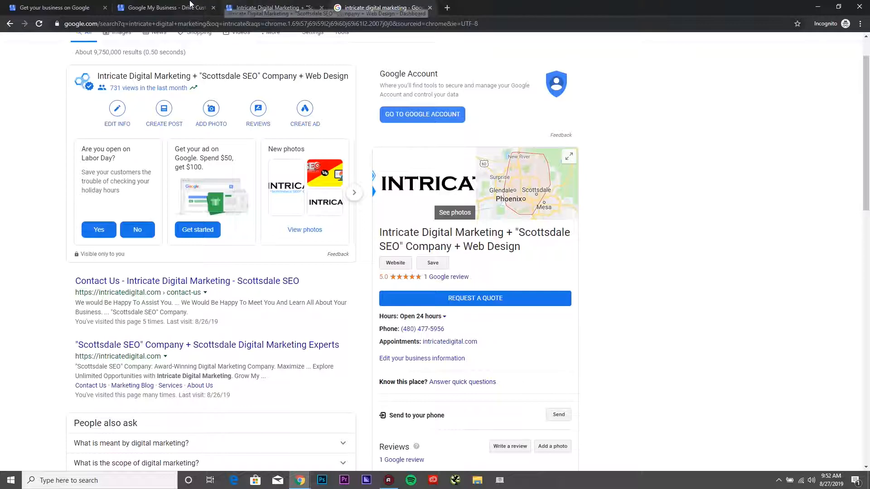
# On the business setup page, search for "Intricate Digital" and pick the matching Intricate Digital Marketing listing in Scottsdale, AZ.
pyautogui.click(68, 7)
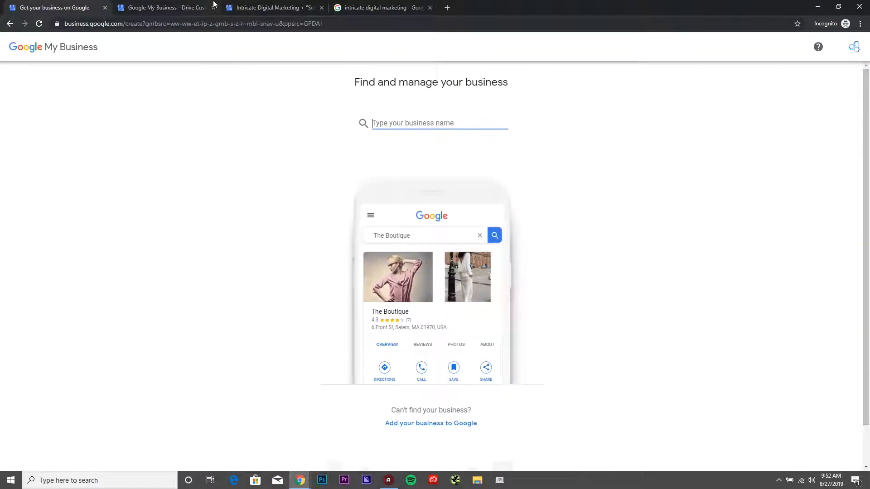
pyautogui.click(184, 7)
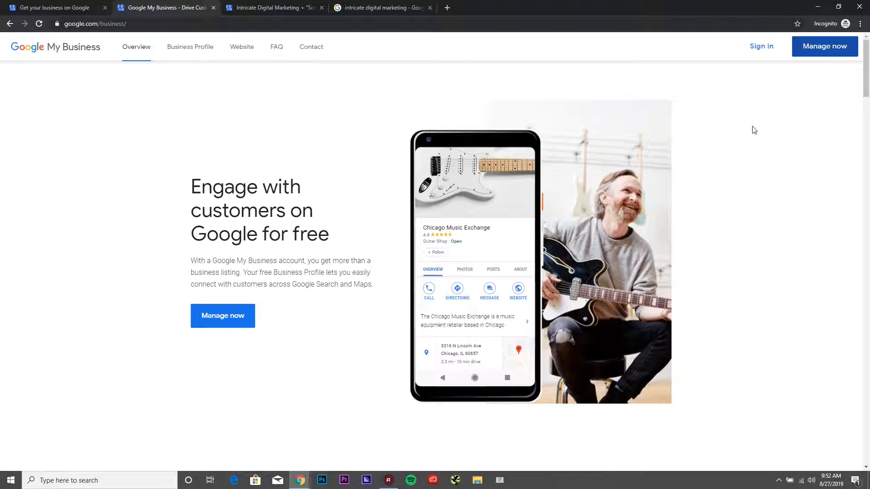
pyautogui.click(55, 5)
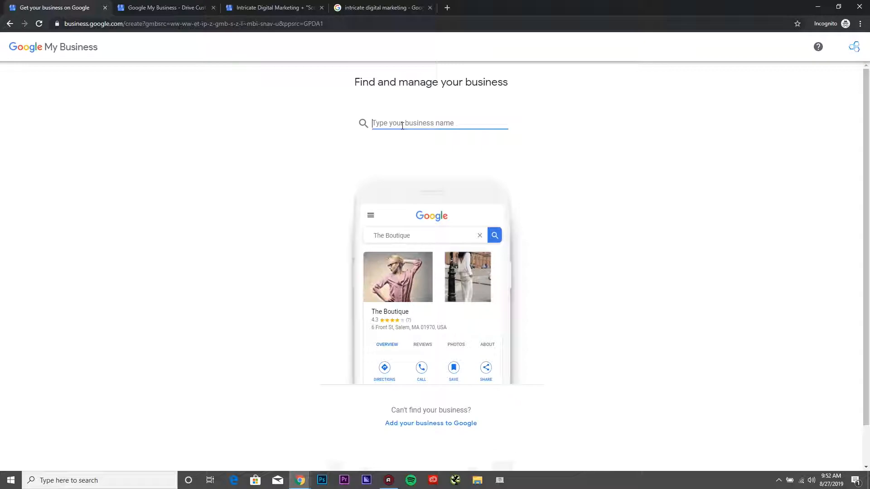
pyautogui.write('In')
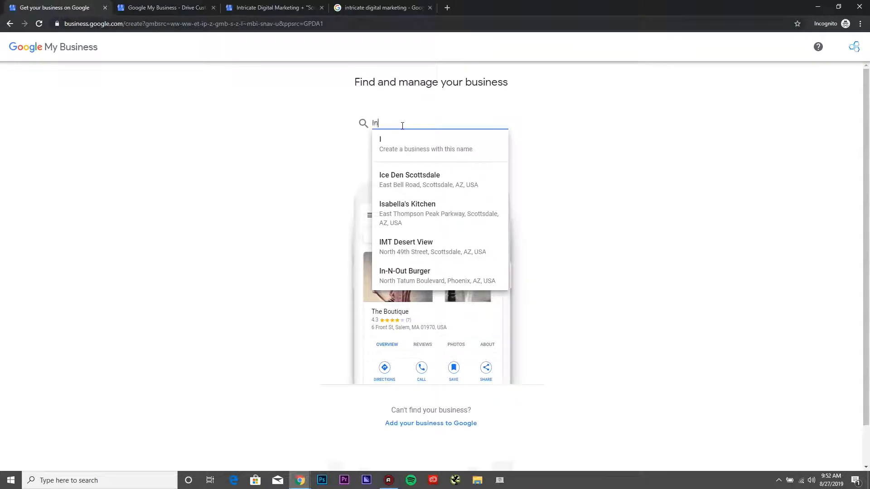
pyautogui.write('tricate Digita')
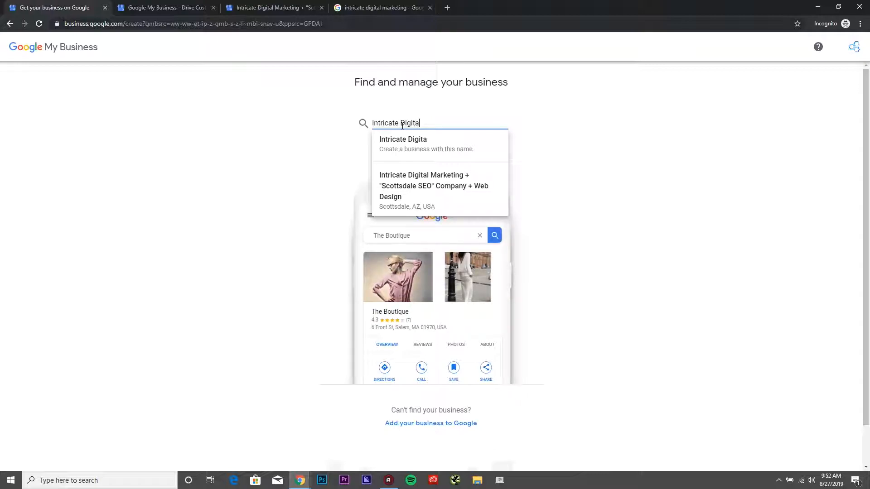
pyautogui.write('l')
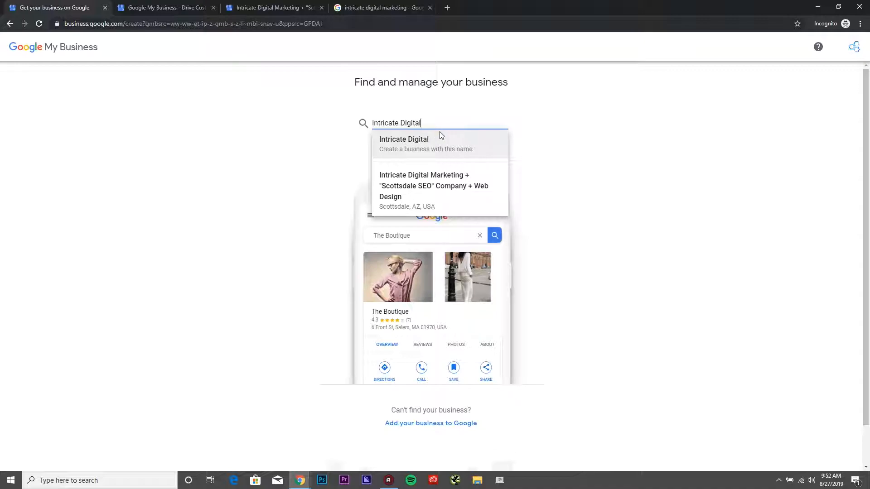
pyautogui.click(421, 190)
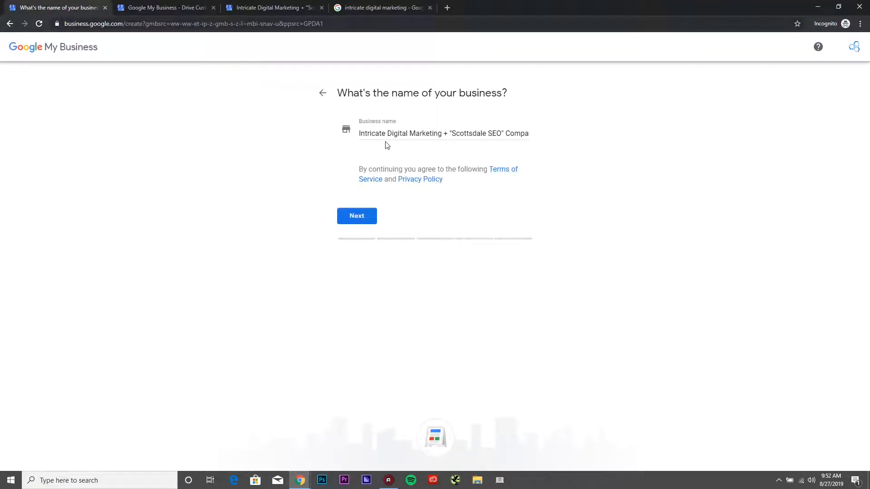
# Accept the prefilled business name and answer No to adding a location customers can visit.
pyautogui.moveTo(360, 133); pyautogui.dragTo(386, 132)
pyautogui.click(386, 134)
pyautogui.click(442, 134)
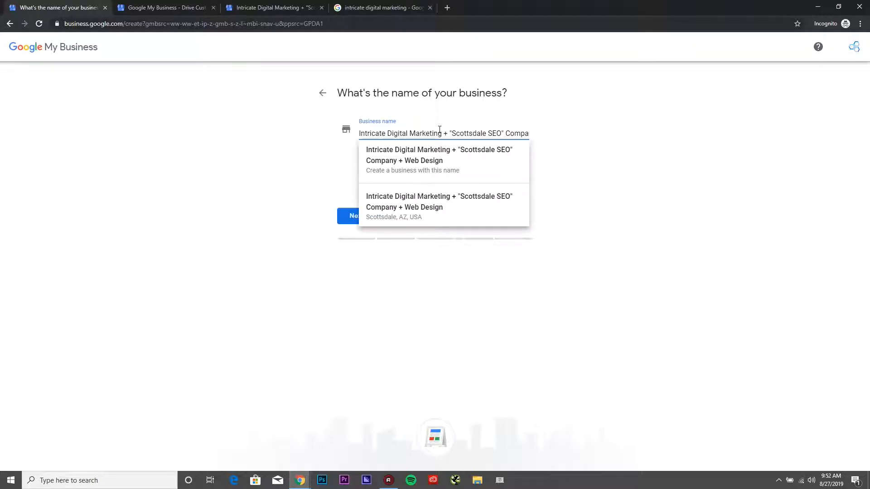
pyautogui.click(599, 150)
pyautogui.moveTo(441, 134); pyautogui.dragTo(584, 142)
pyautogui.click(586, 141)
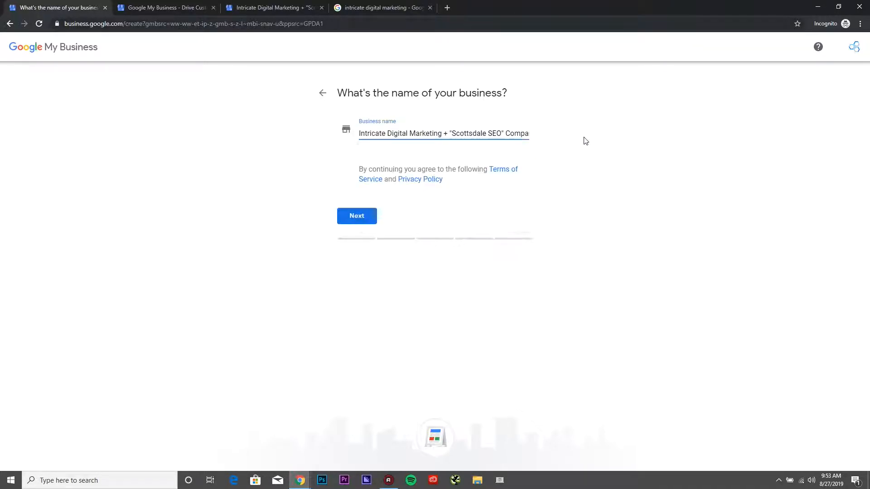
pyautogui.click(362, 216)
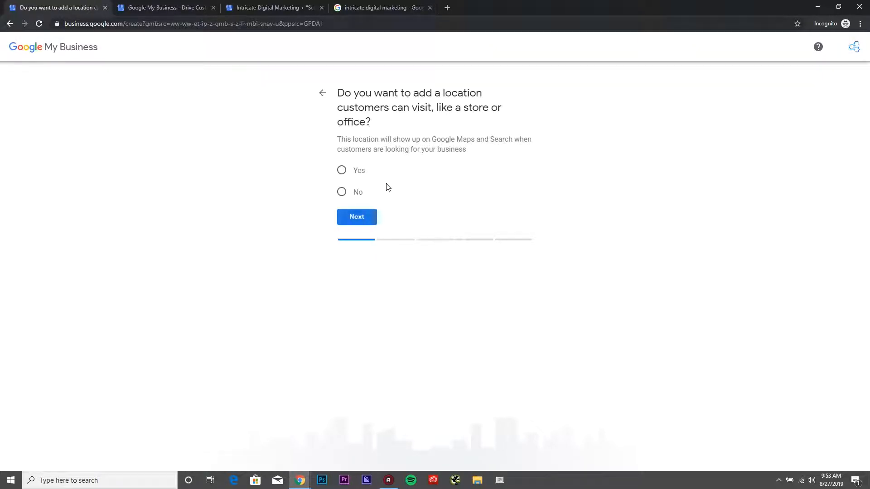
pyautogui.click(344, 194)
pyautogui.click(357, 217)
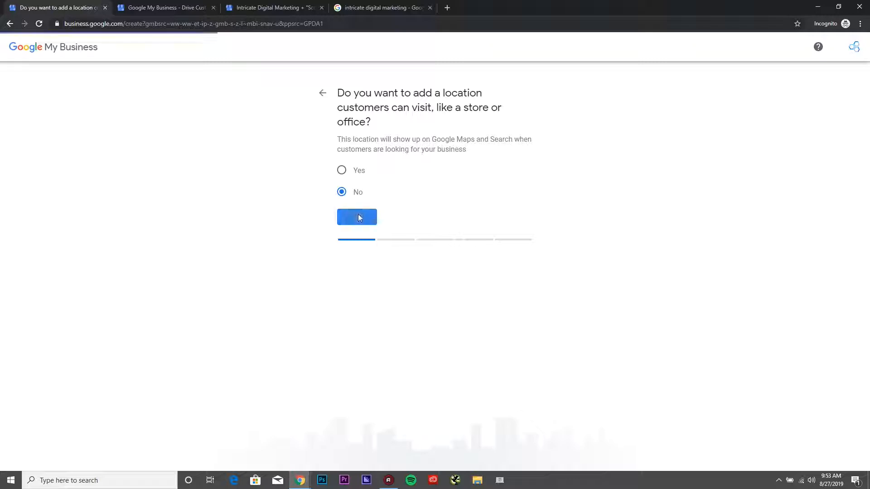
# Add Phoenix, AZ, USA and Scottsdale, AZ, USA as service areas.
pyautogui.click(377, 176)
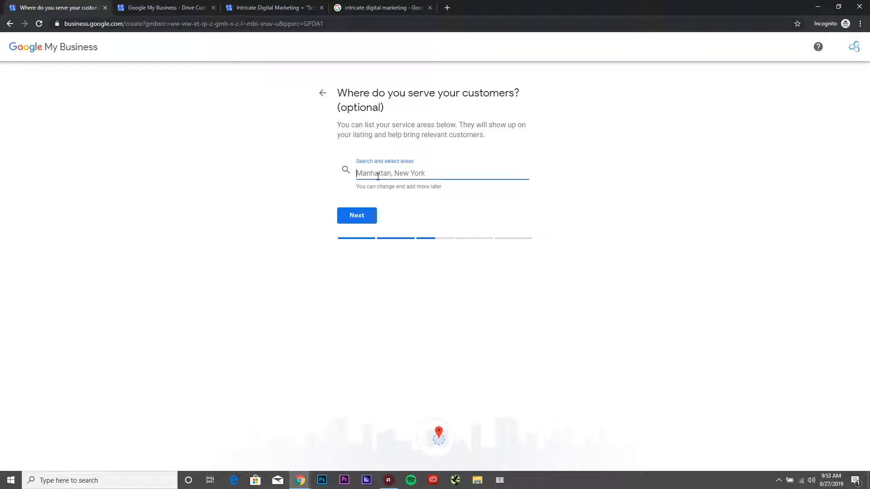
pyautogui.write('Phoenix')
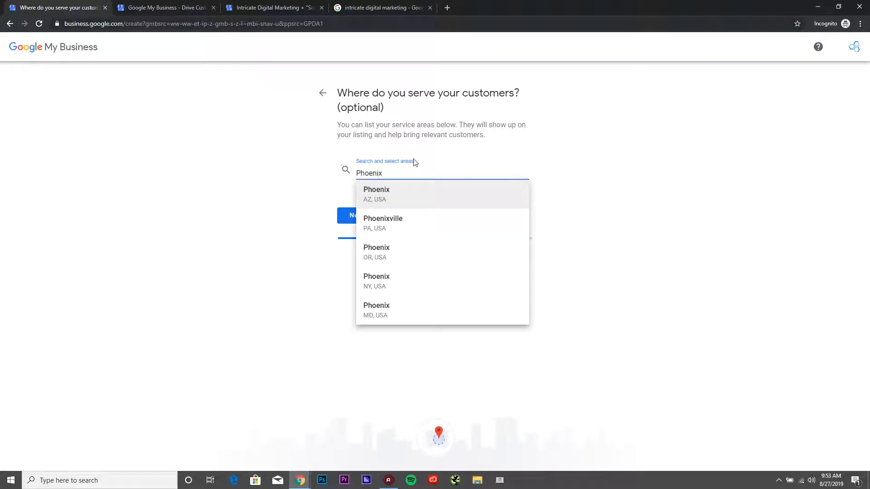
pyautogui.click(409, 193)
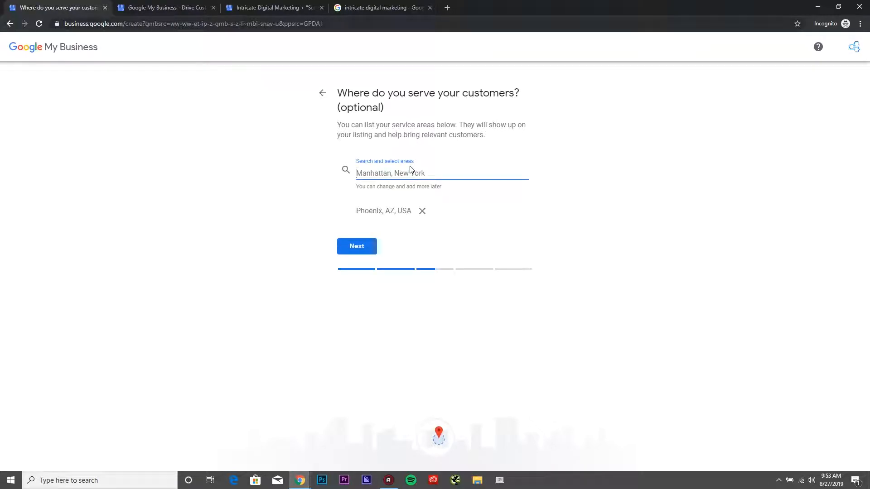
pyautogui.write('Scottsdale')
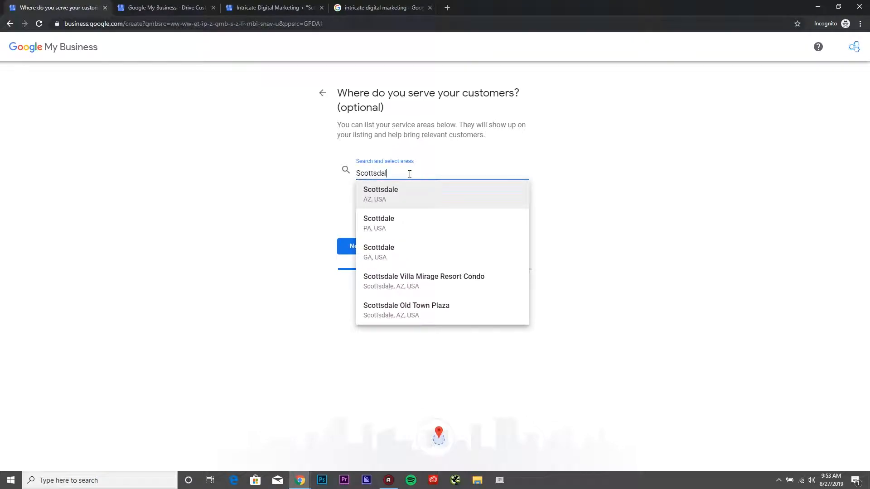
pyautogui.click(409, 197)
# Add Glendale, AZ, USA and Mesa, AZ, USA to the service areas and continue to the business category.
pyautogui.write('Gkleda')
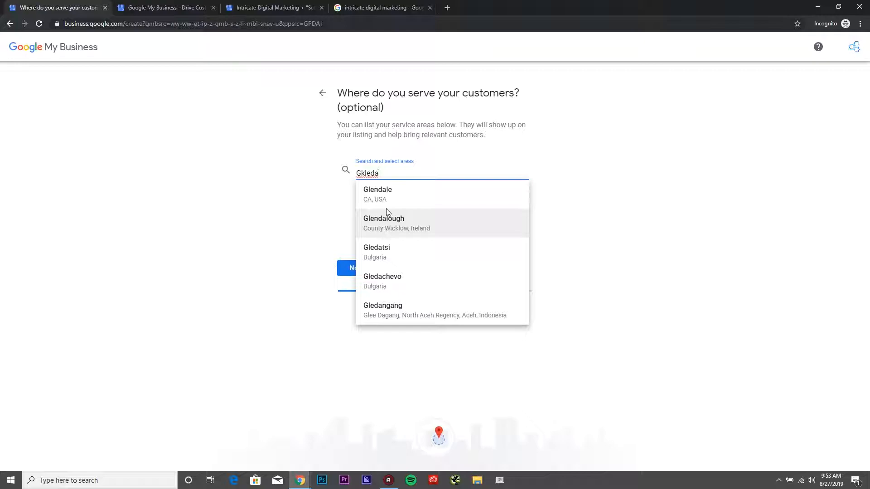
pyautogui.doubleClick(386, 175)
pyautogui.write('Glendale')
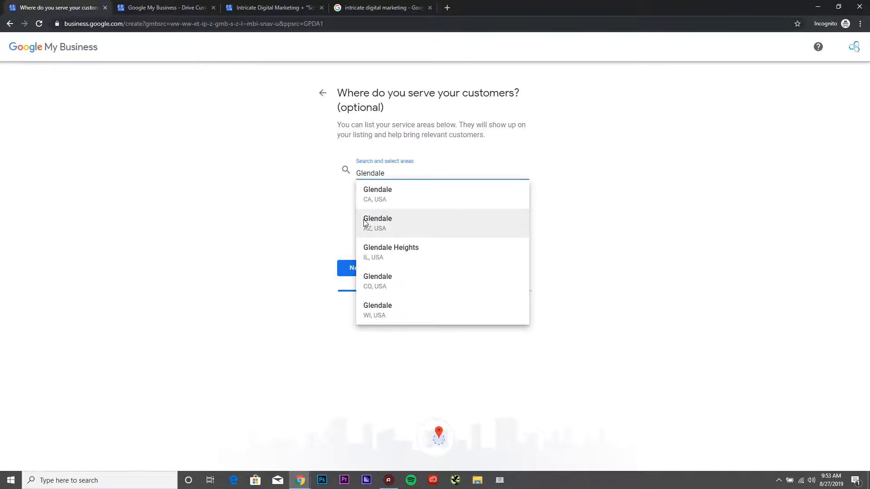
pyautogui.click(365, 223)
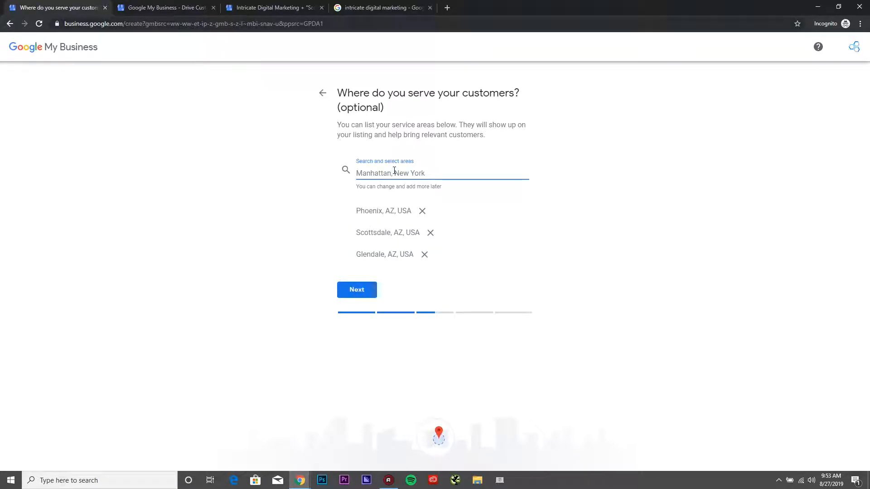
pyautogui.write('Mesa')
pyautogui.click(388, 195)
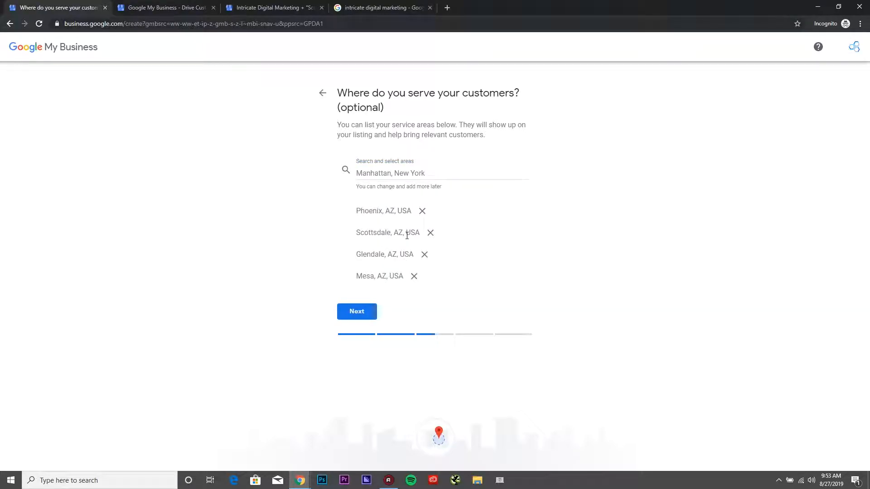
pyautogui.click(365, 310)
# Set the business category to Internet marketing service and continue to the contact details.
pyautogui.click(395, 176)
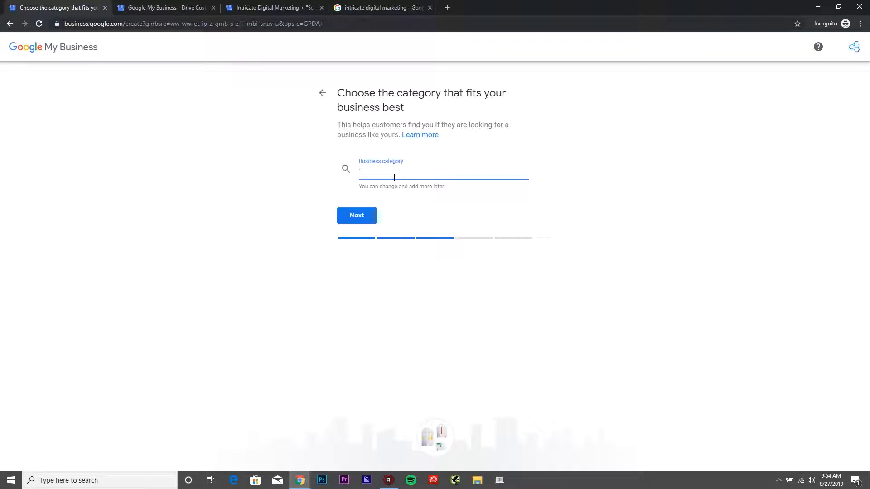
pyautogui.write('Interm')
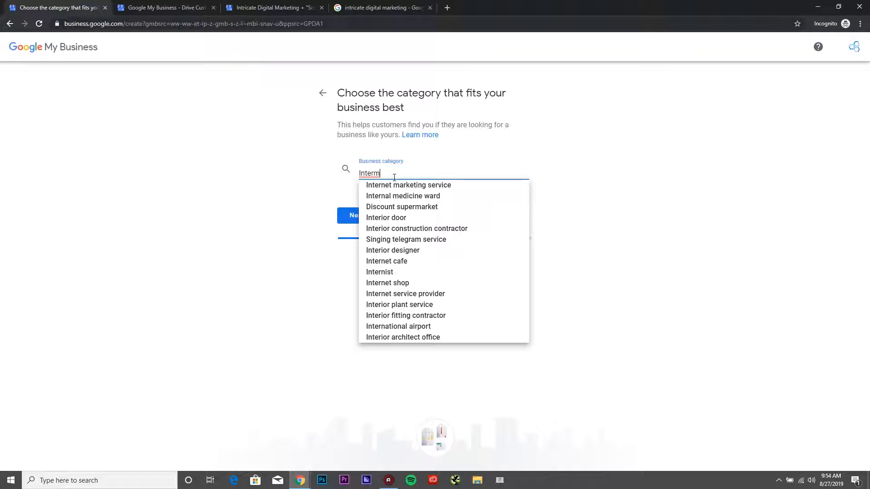
pyautogui.click(402, 186)
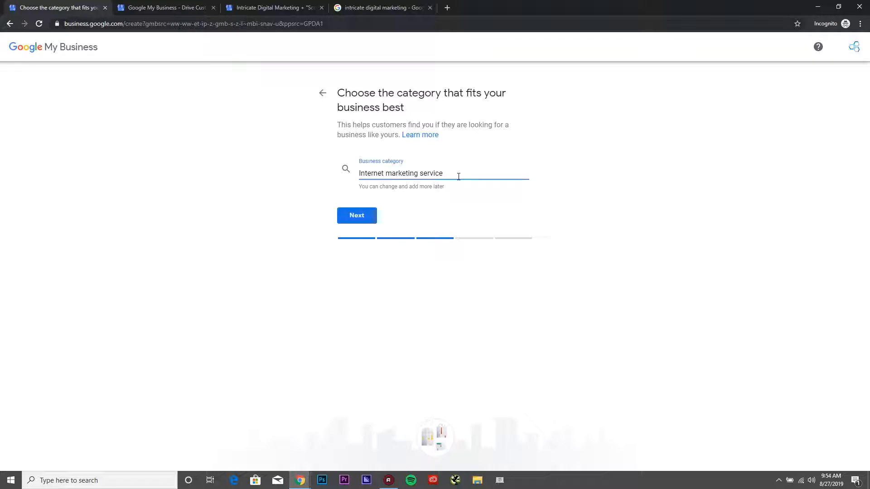
pyautogui.click(363, 215)
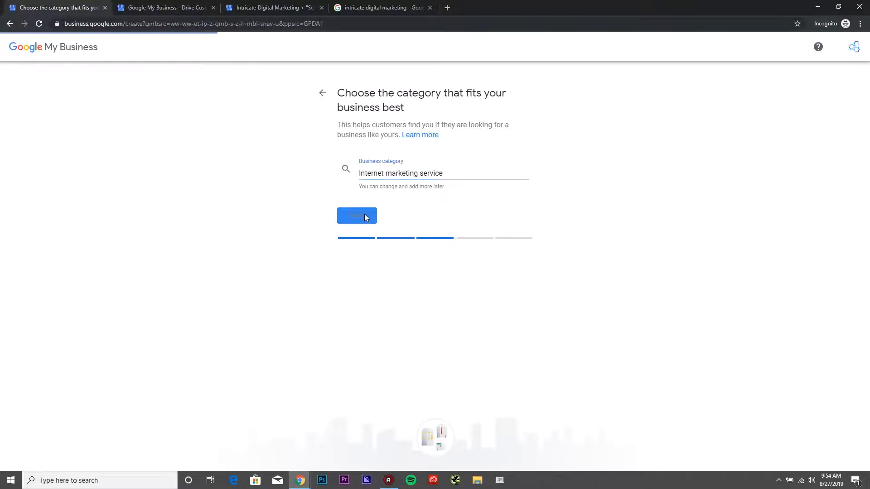
# Fill in the contact phone number, set the current website URL to intricatedigital.com, and continue to the verification page.
pyautogui.click(411, 170)
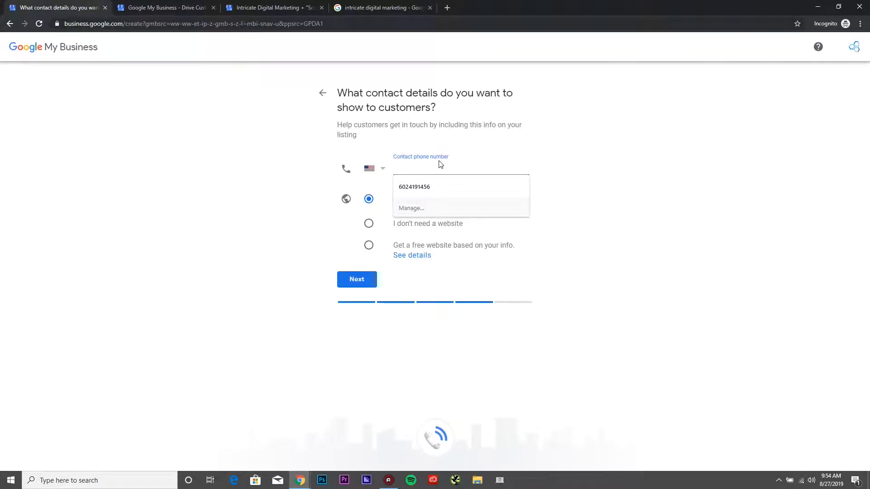
pyautogui.click(425, 185)
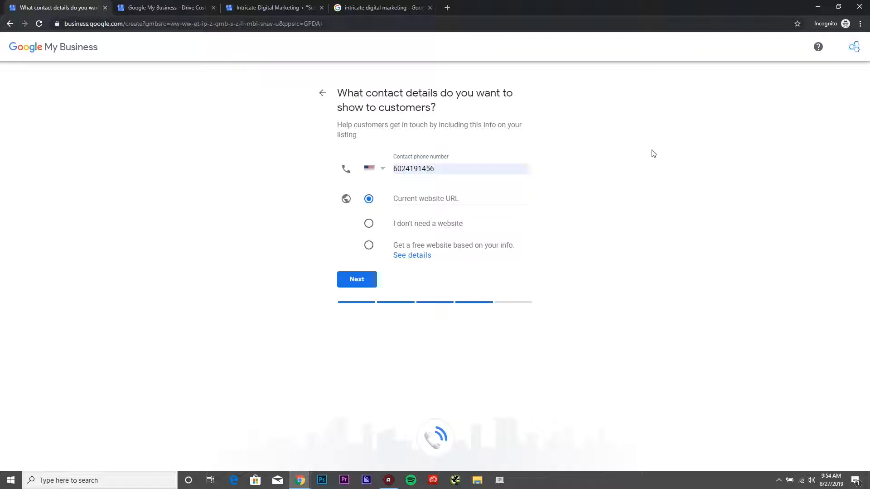
pyautogui.click(478, 194)
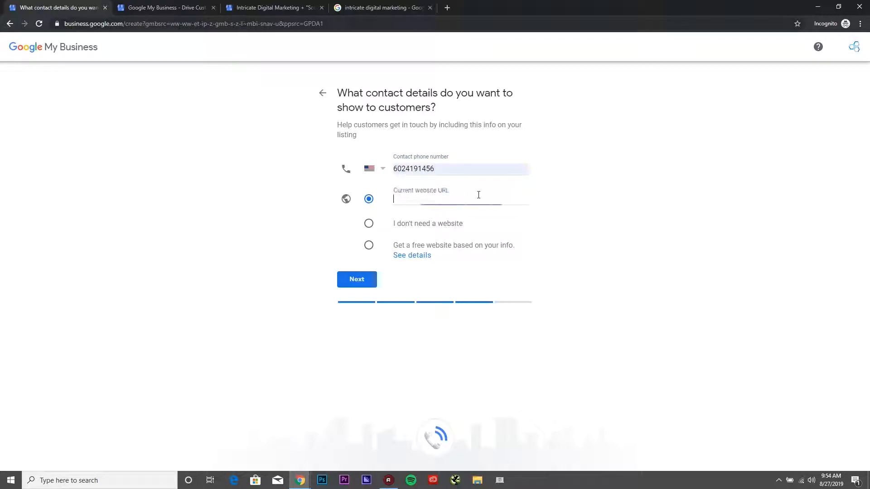
pyautogui.write('intrica')
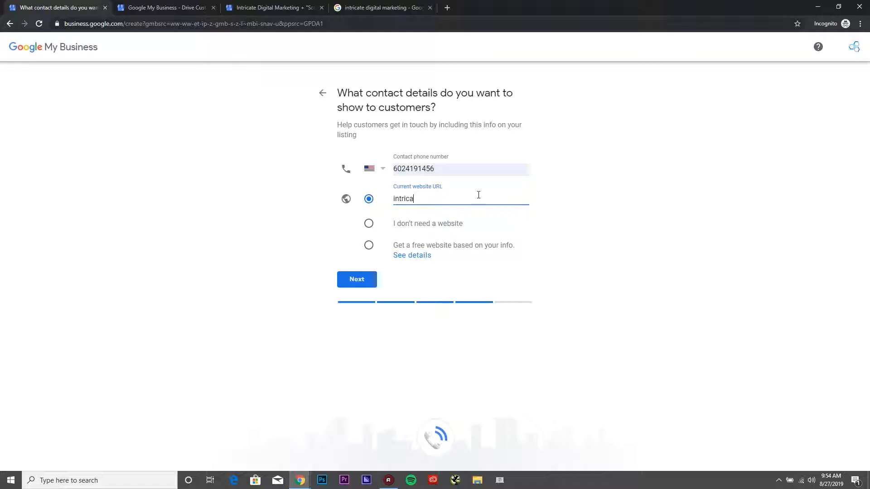
pyautogui.write('tedigital.com')
pyautogui.click(358, 280)
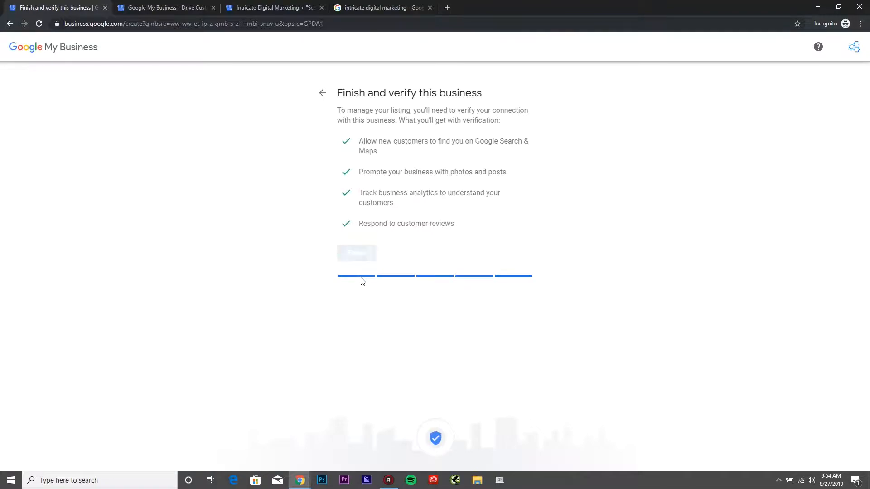
# Review the heading of the business verification page and return to the contact details without finishing.
pyautogui.moveTo(385, 96); pyautogui.dragTo(447, 96)
pyautogui.click(400, 98)
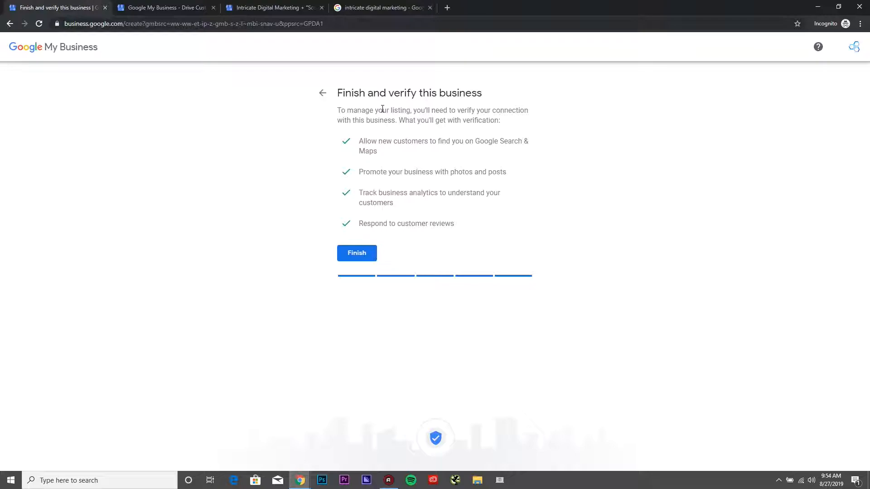
pyautogui.click(324, 99)
# Switch to the existing Intricate Digital Marketing dashboard and open its Posts section.
pyautogui.click(159, 6)
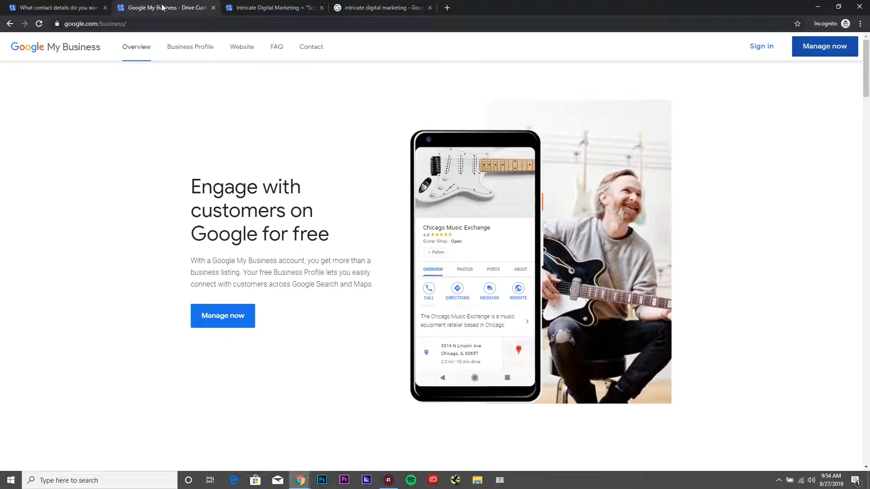
pyautogui.click(272, 7)
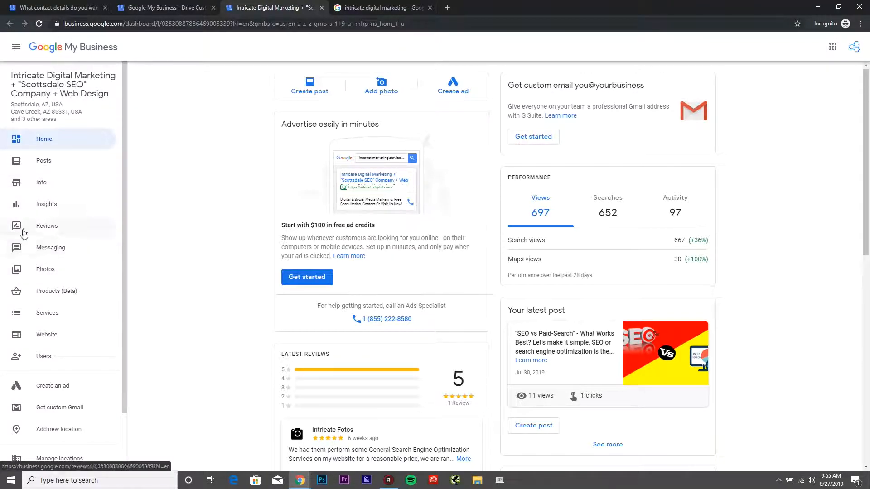
pyautogui.click(77, 168)
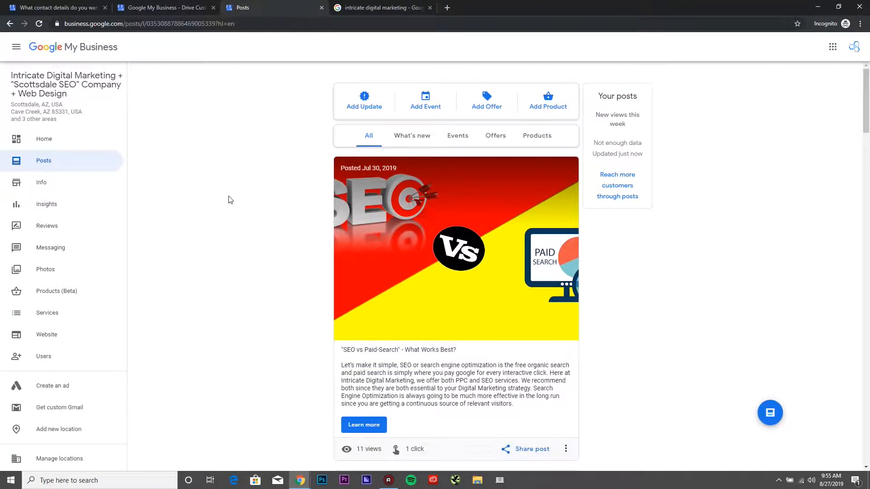
# Open the listing's Info section and inspect the wording of the business name in its editor, then cancel without changes.
pyautogui.click(66, 181)
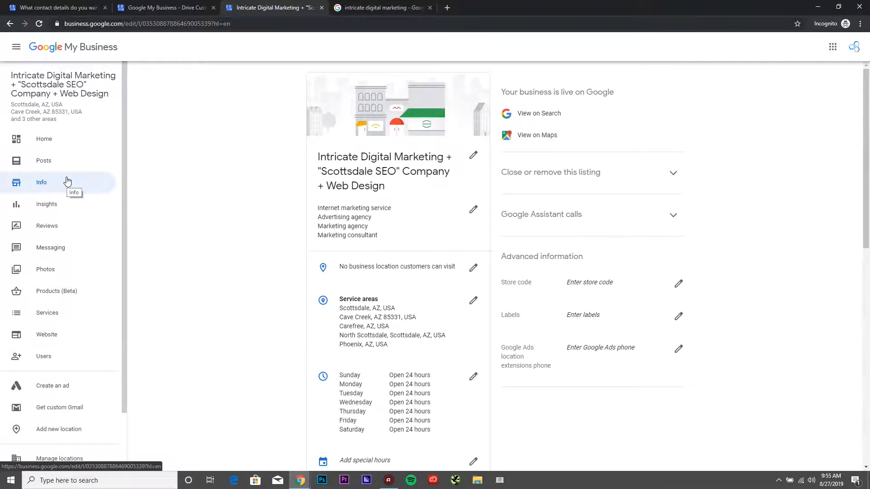
pyautogui.click(374, 183)
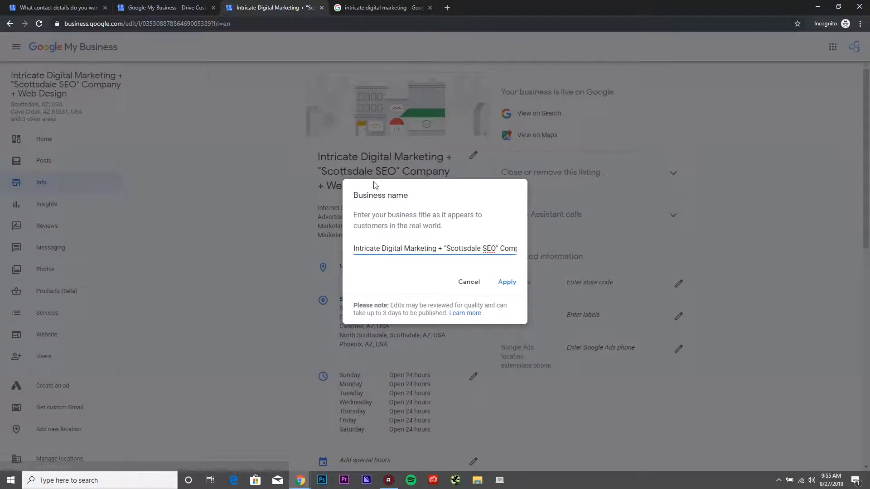
pyautogui.moveTo(439, 251); pyautogui.dragTo(352, 254)
pyautogui.click(427, 249)
pyautogui.moveTo(437, 248); pyautogui.dragTo(496, 249)
pyautogui.click(442, 248)
pyautogui.click(496, 248)
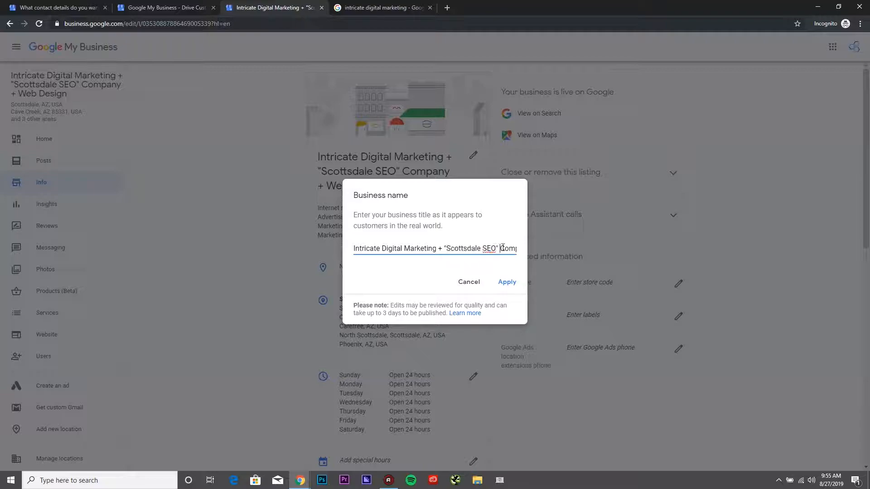
pyautogui.click(445, 247)
pyautogui.moveTo(445, 247); pyautogui.dragTo(449, 248)
pyautogui.click(469, 282)
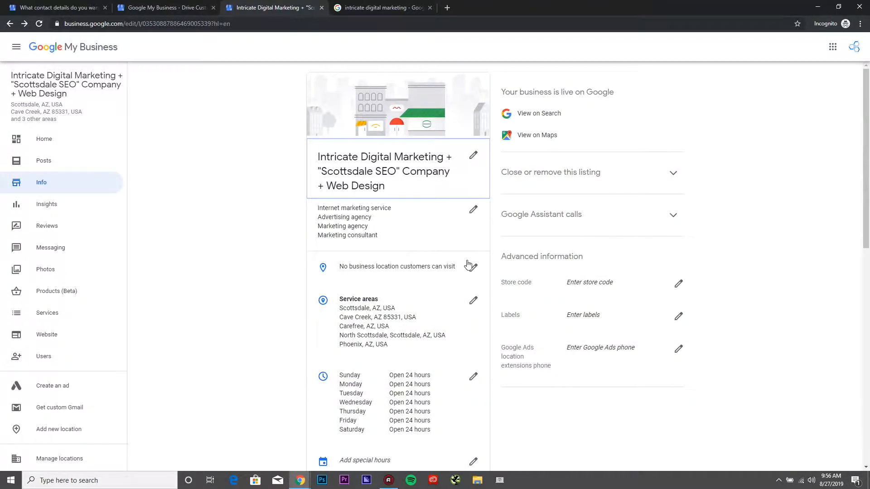
# View the listing's primary and additional business categories in their editor and cancel without changes.
pyautogui.click(427, 225)
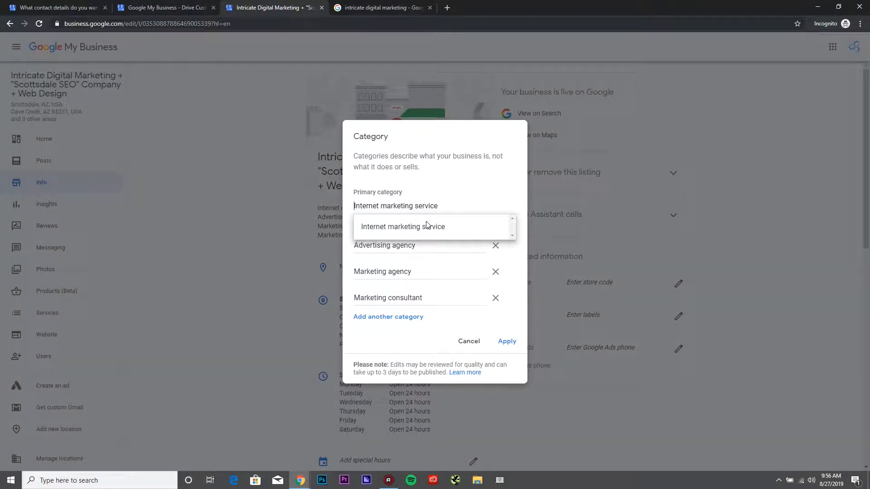
pyautogui.click(450, 196)
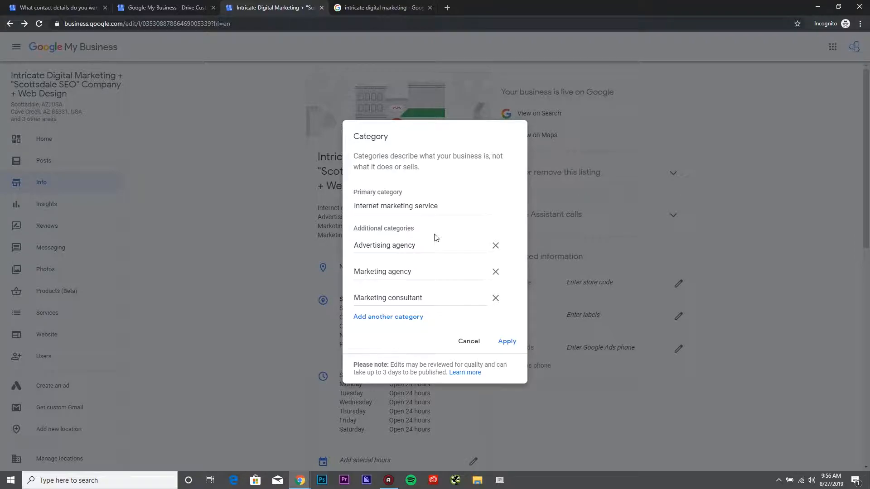
pyautogui.click(469, 341)
# View the business location and service area editors in turn, cancelling both without changes.
pyautogui.scroll(-1, 431, 317)
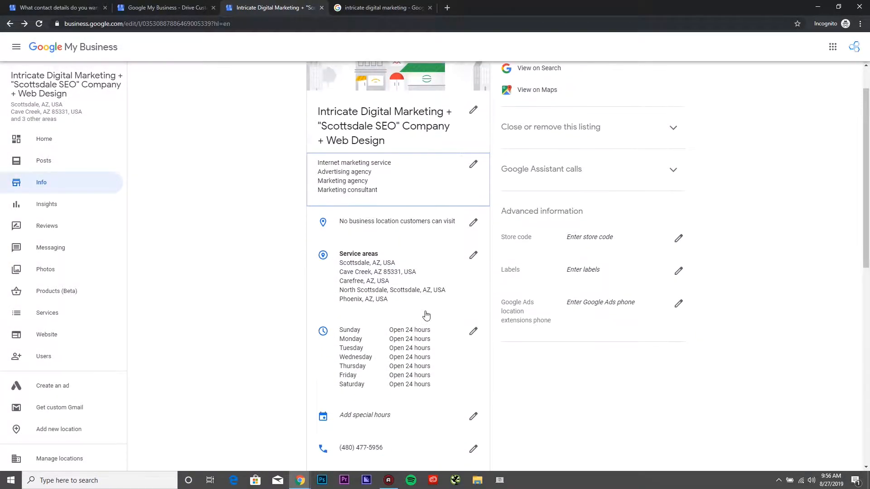
pyautogui.click(443, 227)
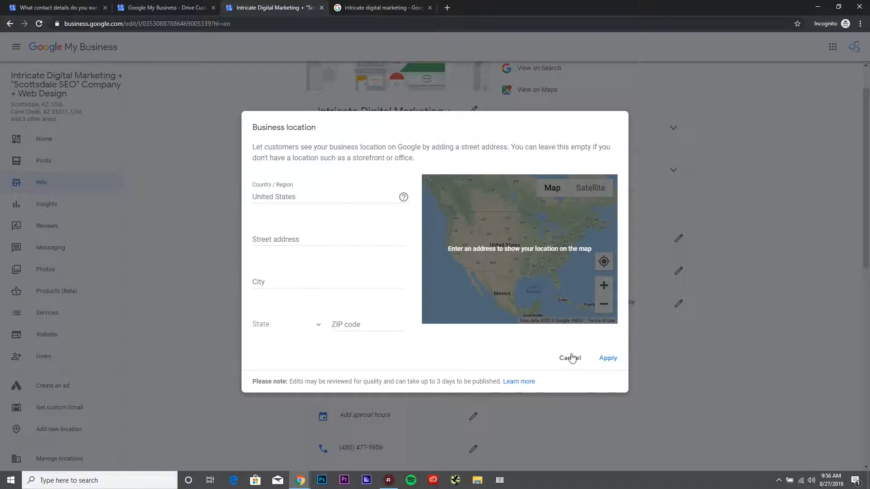
pyautogui.click(570, 358)
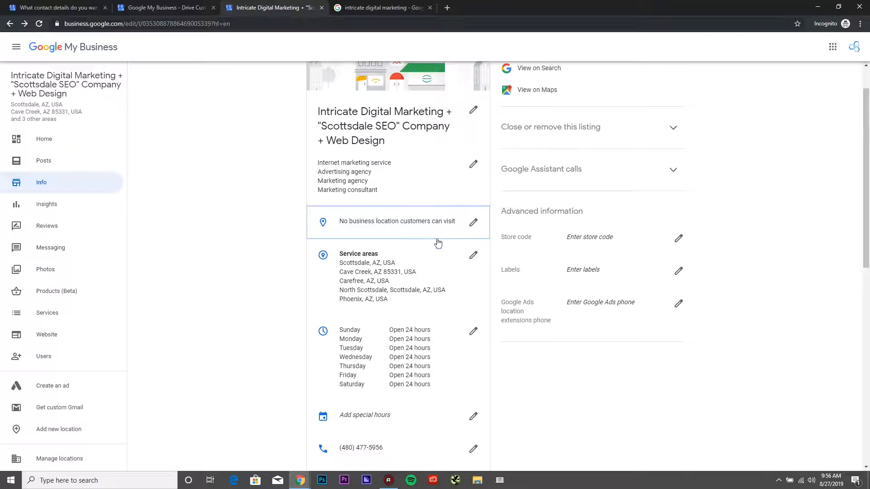
pyautogui.click(413, 277)
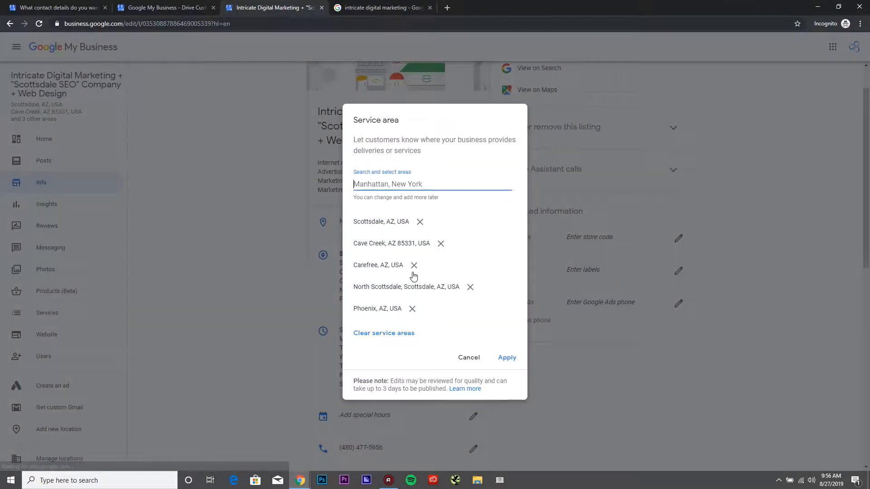
pyautogui.click(469, 358)
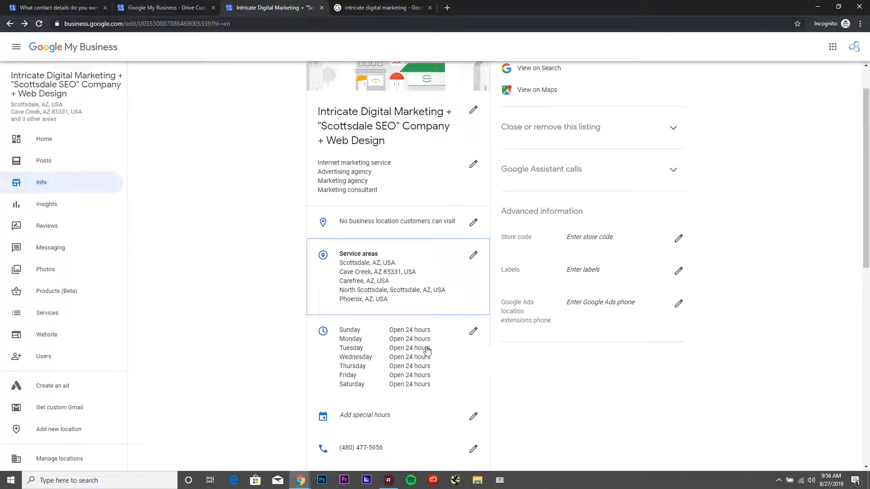
# Review the opening hours, contact and website details, then view the business description in its editor and close it unedited.
pyautogui.scroll(-1, 427, 351)
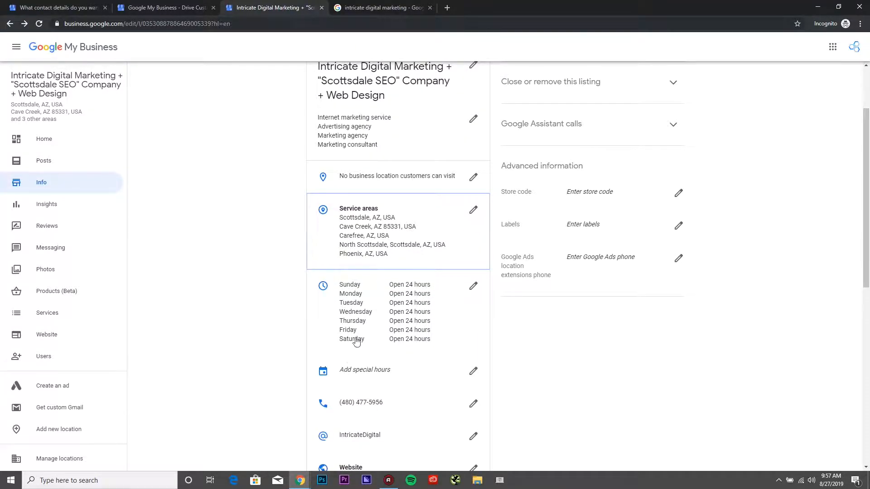
pyautogui.scroll(-2, 353, 349)
pyautogui.scroll(2, 369, 312)
pyautogui.scroll(-2, 362, 308)
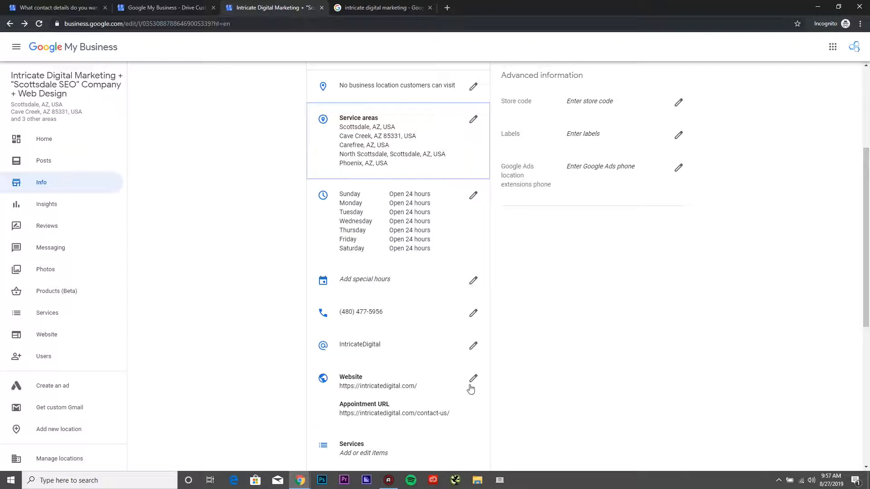
pyautogui.scroll(-7, 412, 371)
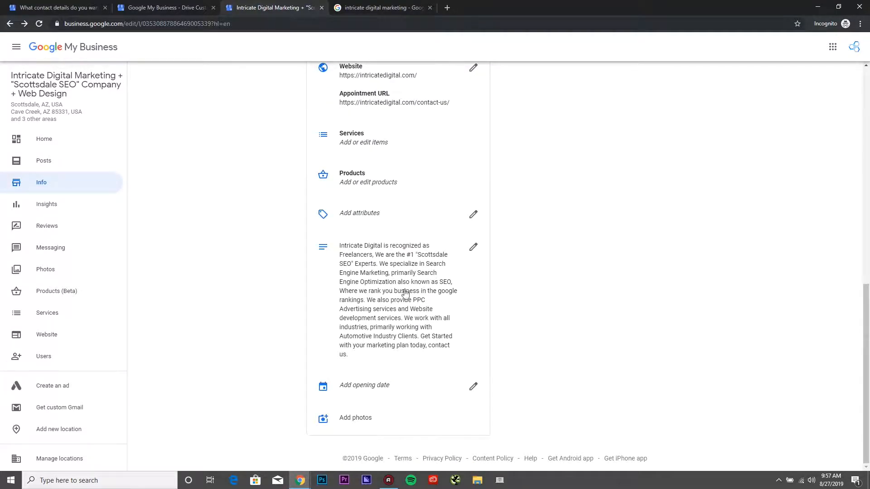
pyautogui.click(328, 251)
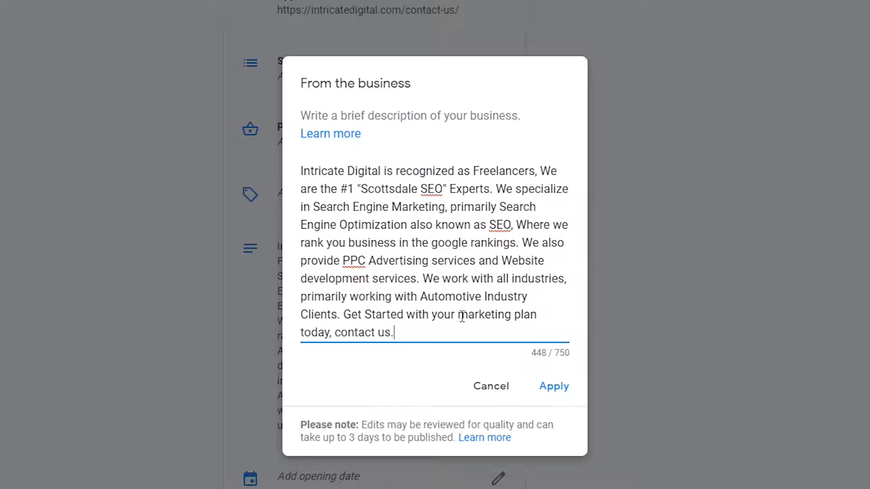
pyautogui.click(507, 386)
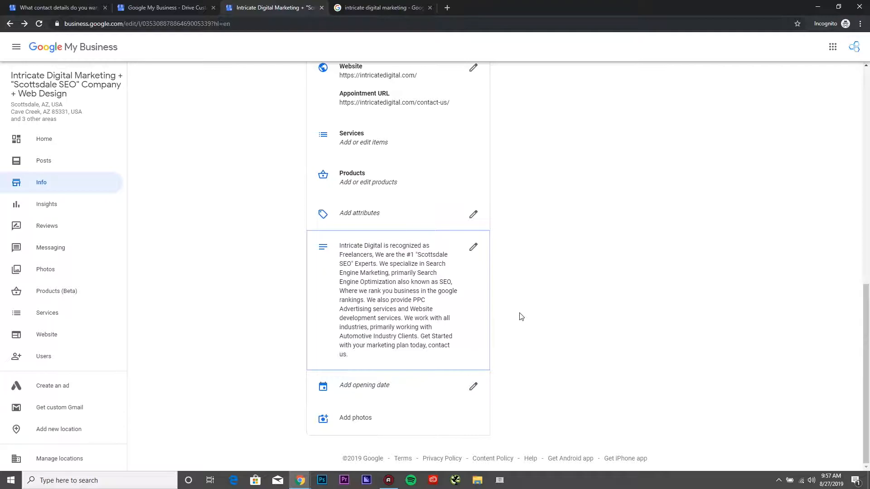
# Open the Posts section and view the What's New, Event, Offer and Product forms for a new post, then close without publishing.
pyautogui.click(64, 167)
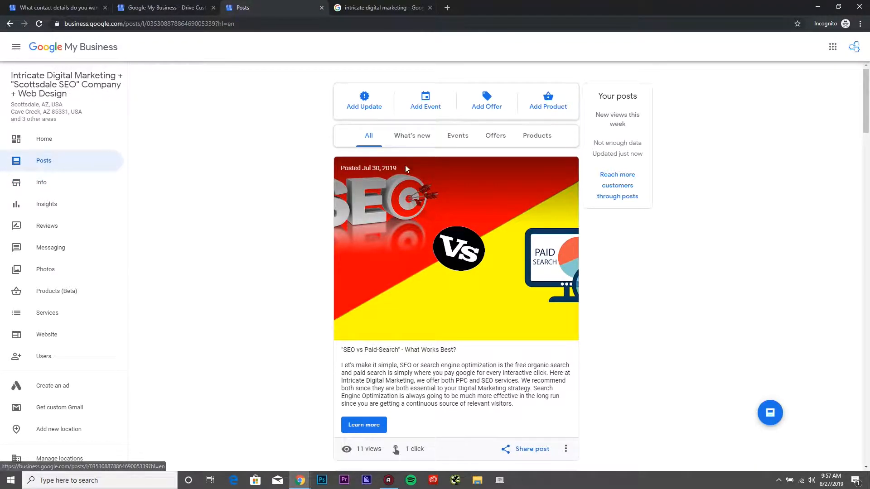
pyautogui.click(366, 99)
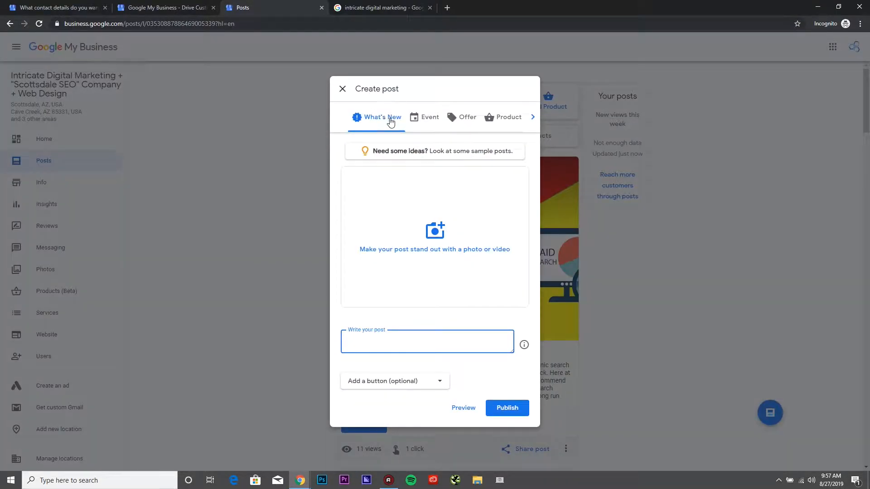
pyautogui.click(419, 119)
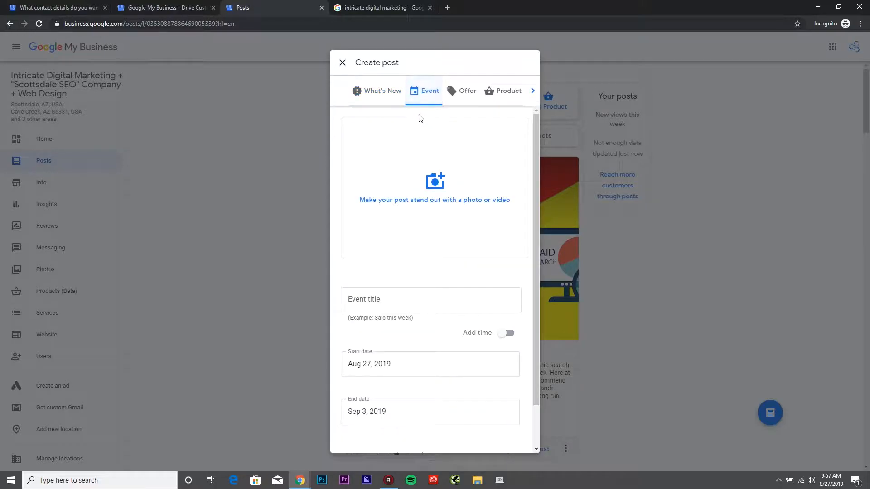
pyautogui.click(468, 97)
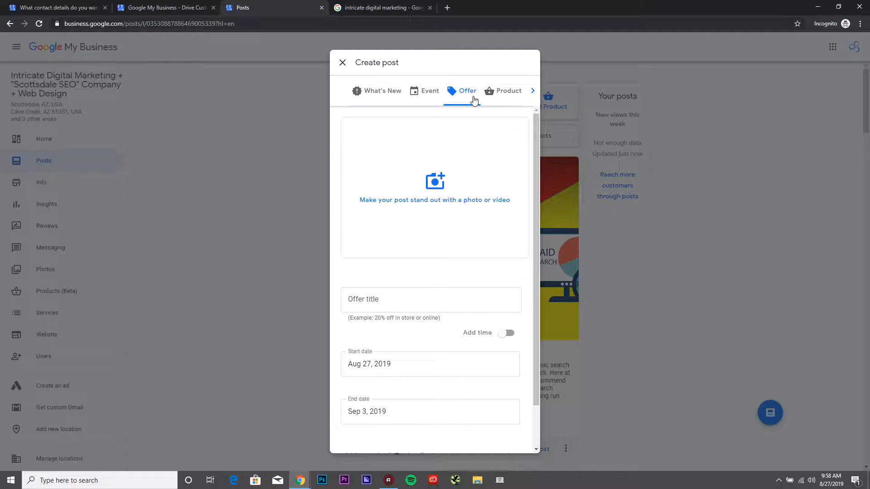
pyautogui.scroll(-1, 424, 276)
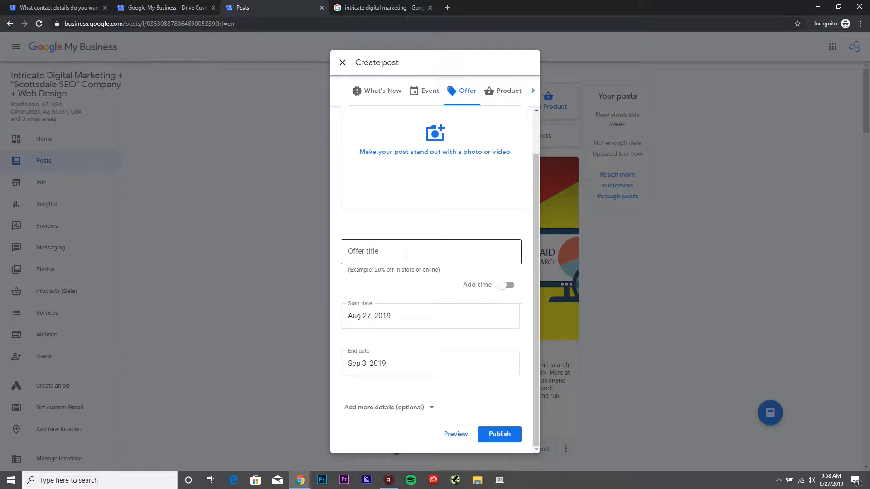
pyautogui.scroll(1, 423, 241)
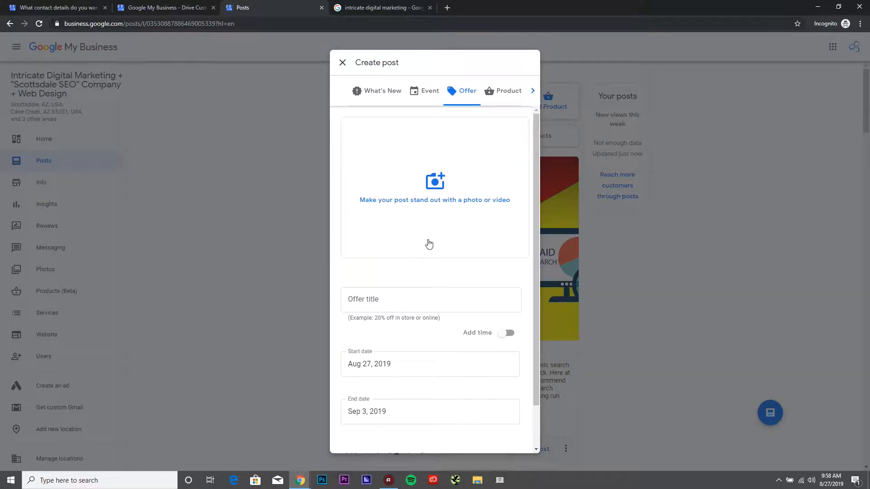
pyautogui.click(508, 95)
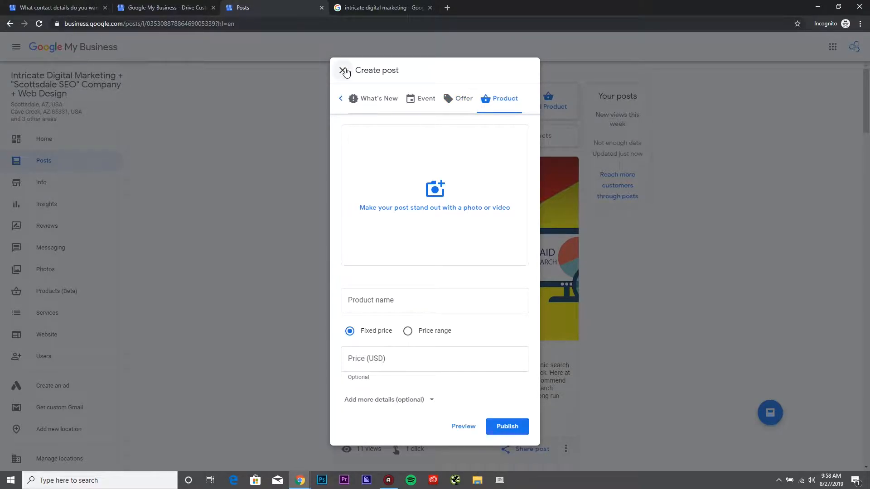
pyautogui.click(343, 71)
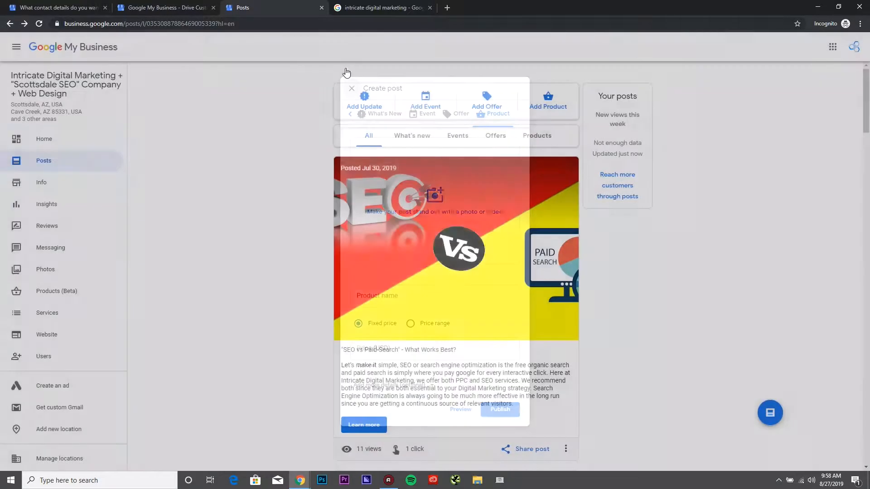
# Look through the previously published posts and return to the most recent one.
pyautogui.scroll(-1, 425, 267)
pyautogui.scroll(-20, 425, 268)
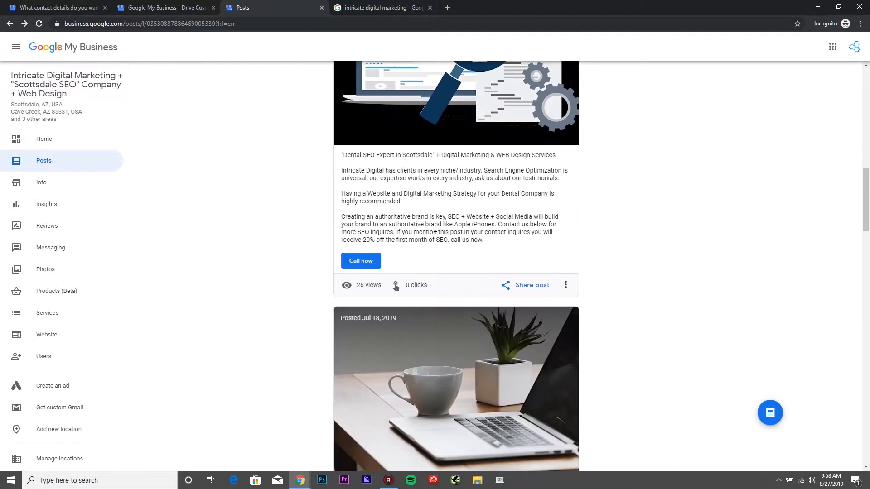
pyautogui.scroll(-10, 443, 287)
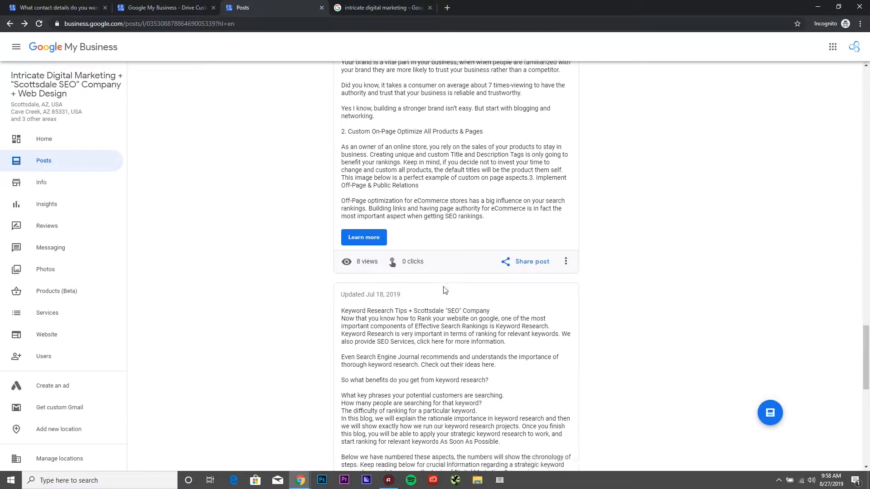
pyautogui.scroll(20, 446, 266)
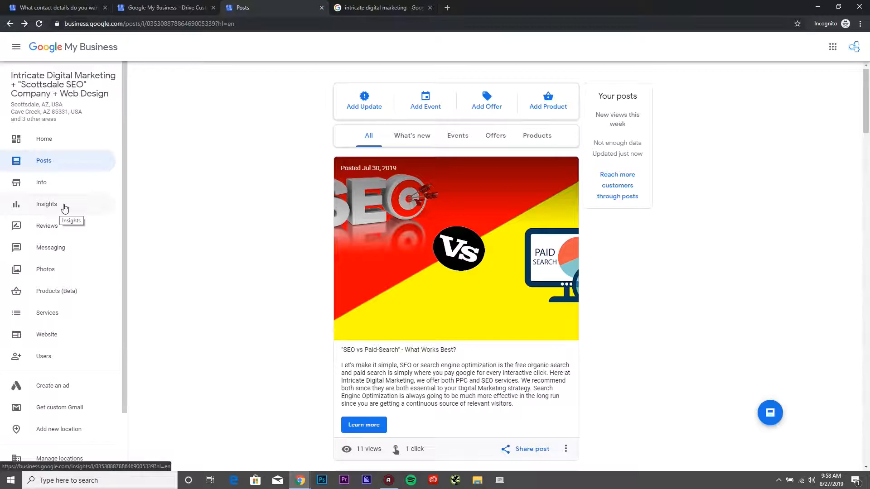
pyautogui.tripleClick(427, 386)
pyautogui.click(427, 386)
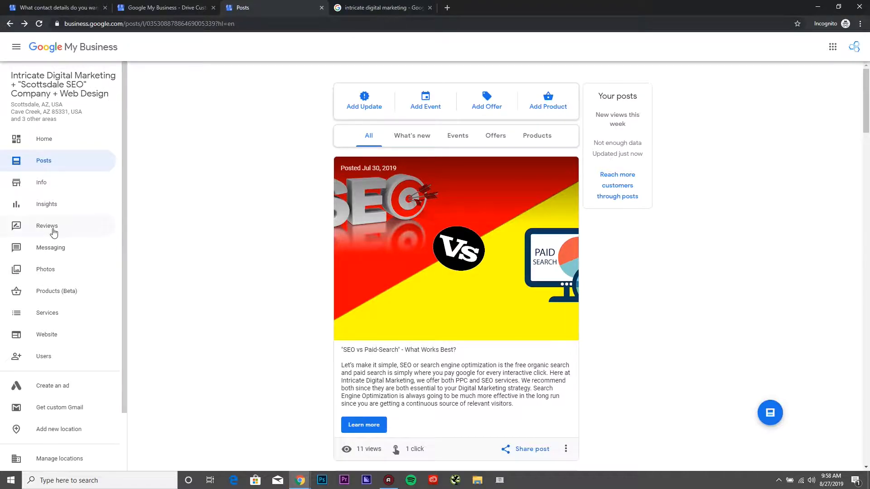
# Open the Insights section and review the search queries used to find the business and the statistics below them.
pyautogui.click(61, 211)
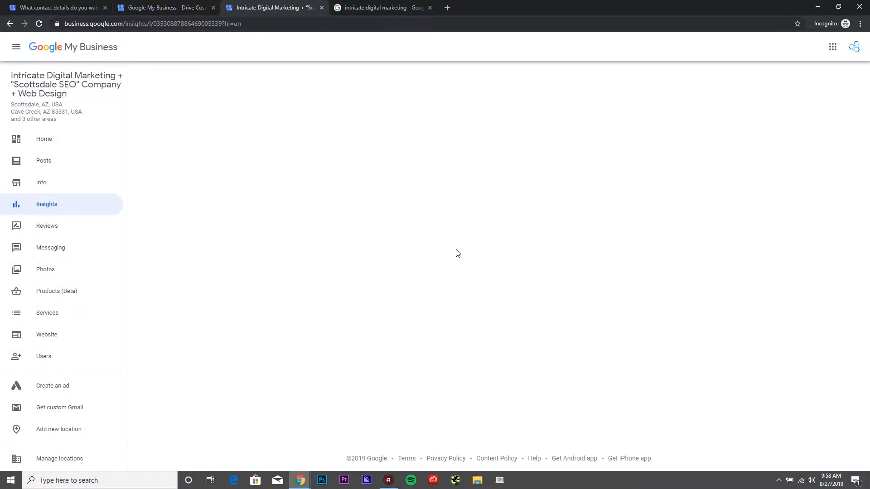
pyautogui.scroll(-15, 495, 287)
pyautogui.scroll(15, 506, 295)
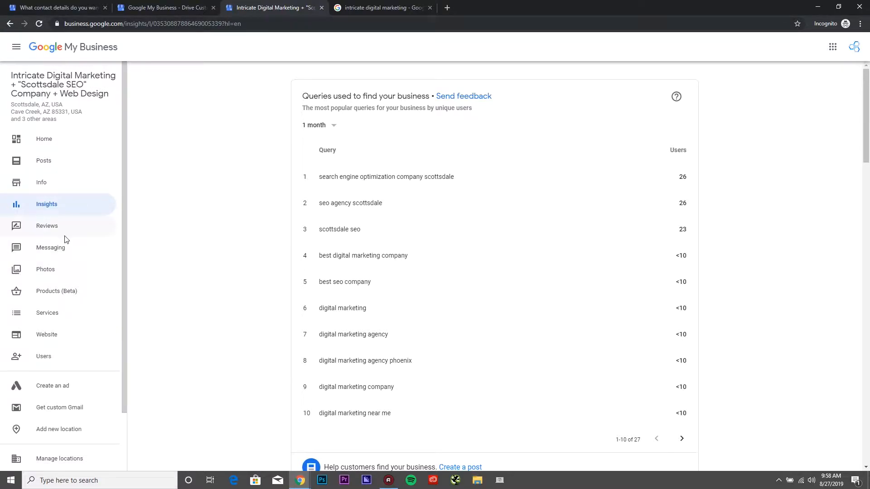
# Open the Reviews section to view the customer feedback and look over the remaining dashboard sections.
pyautogui.click(83, 233)
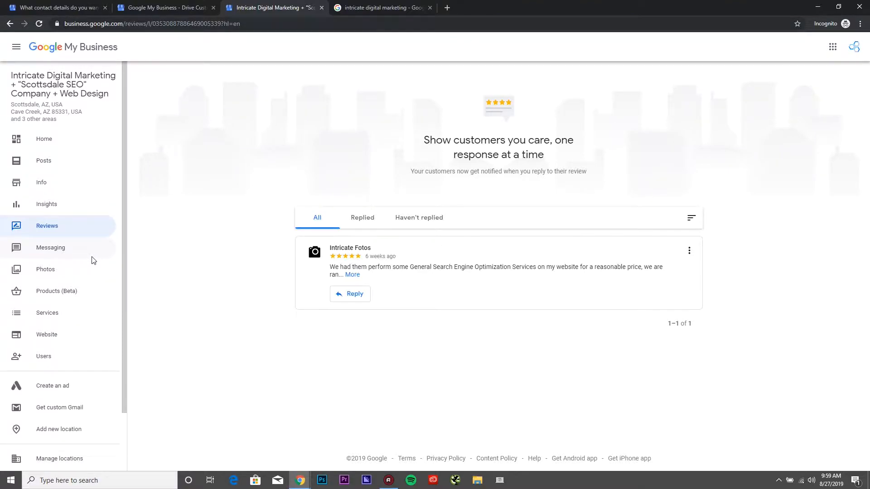
pyautogui.scroll(-2, 88, 288)
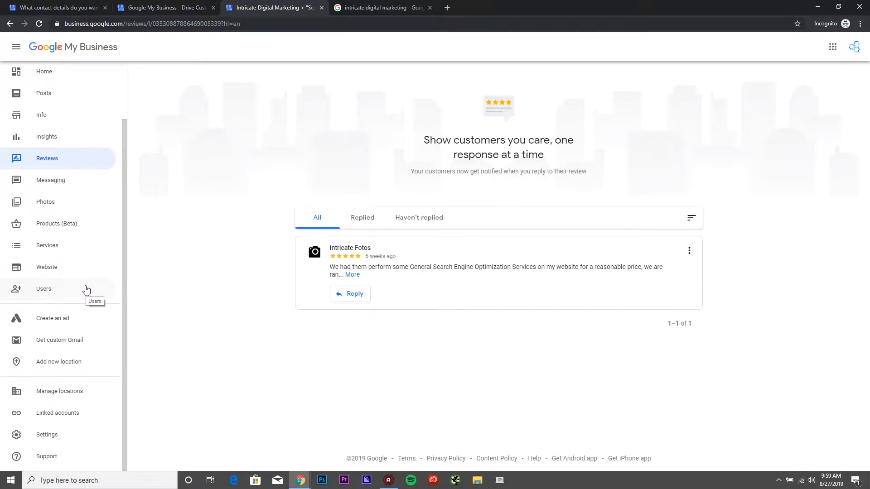
pyautogui.scroll(2, 86, 288)
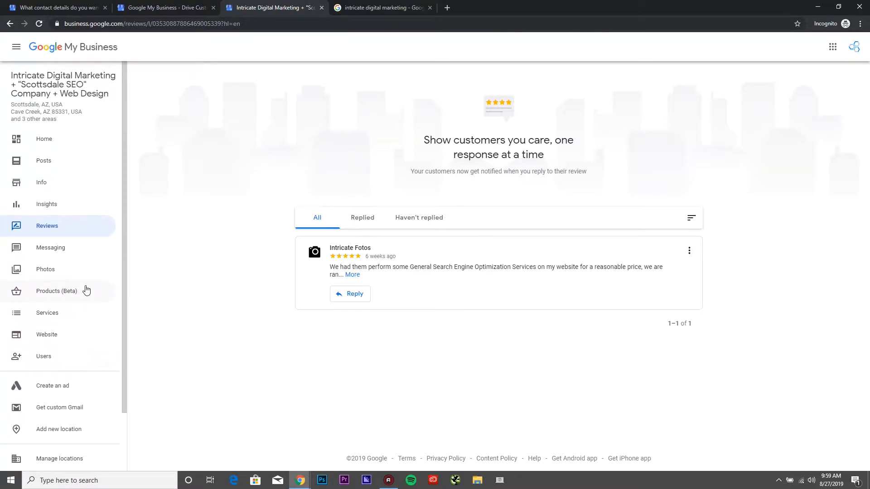
# Return to the listing's Home dashboard and examine its overview and business name.
pyautogui.click(66, 147)
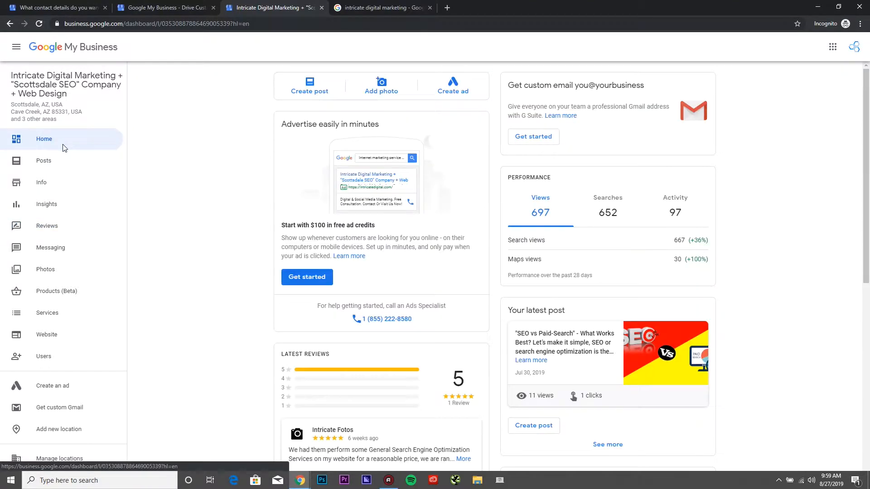
pyautogui.tripleClick(79, 98)
pyautogui.click(79, 98)
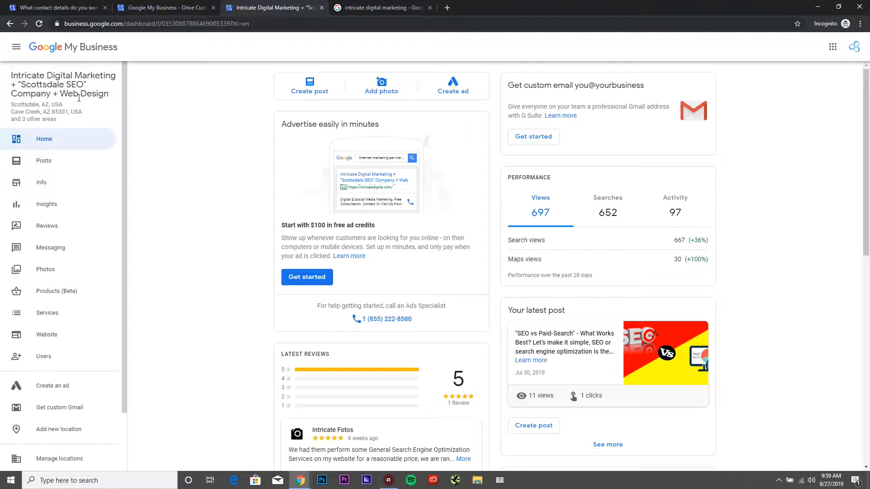
# Search Google for "scottsdale seo company" in a new browser tab.
pyautogui.click(165, 8)
pyautogui.click(311, 8)
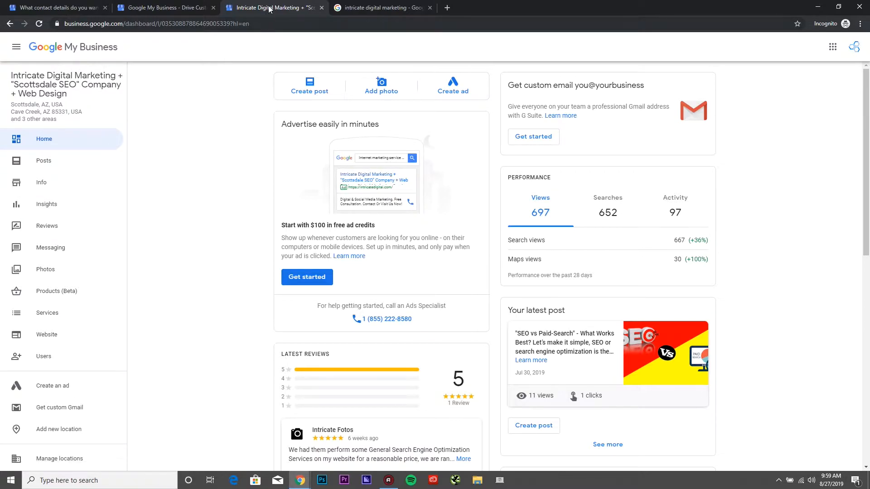
pyautogui.click(390, 8)
pyautogui.click(447, 8)
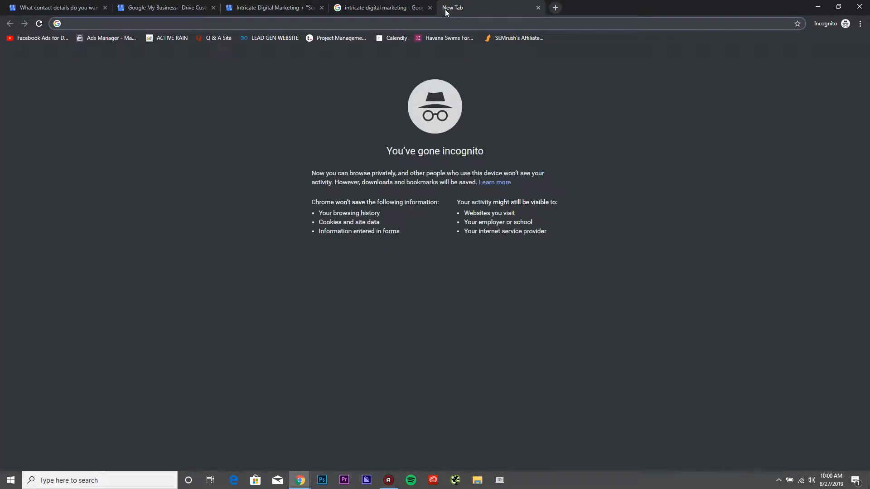
pyautogui.write('scottsdale seo company')
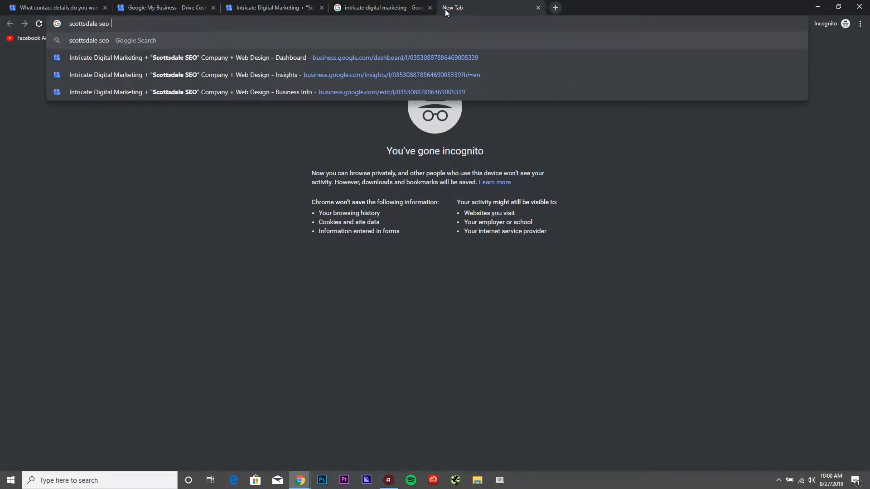
pyautogui.press('Return')
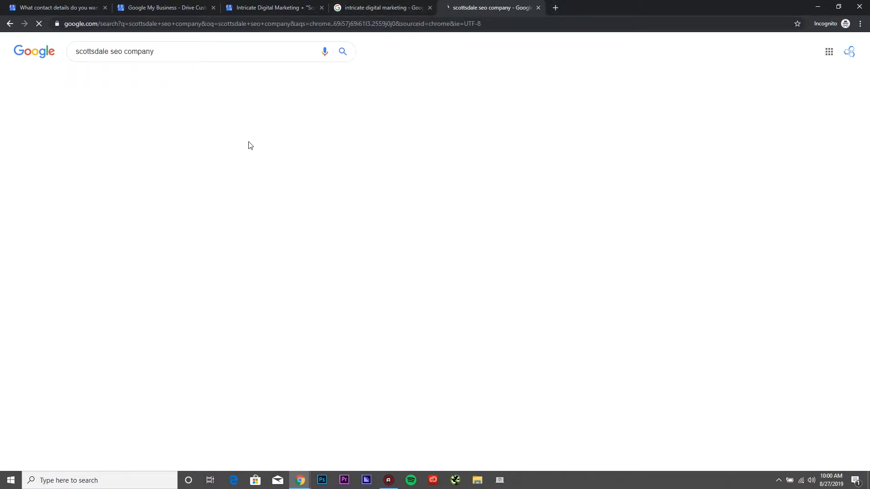
# Look through the local map listings and the organic results below them to examine where Intricate Digital Marketing ranks.
pyautogui.scroll(-3, 312, 193)
pyautogui.scroll(-4, 317, 208)
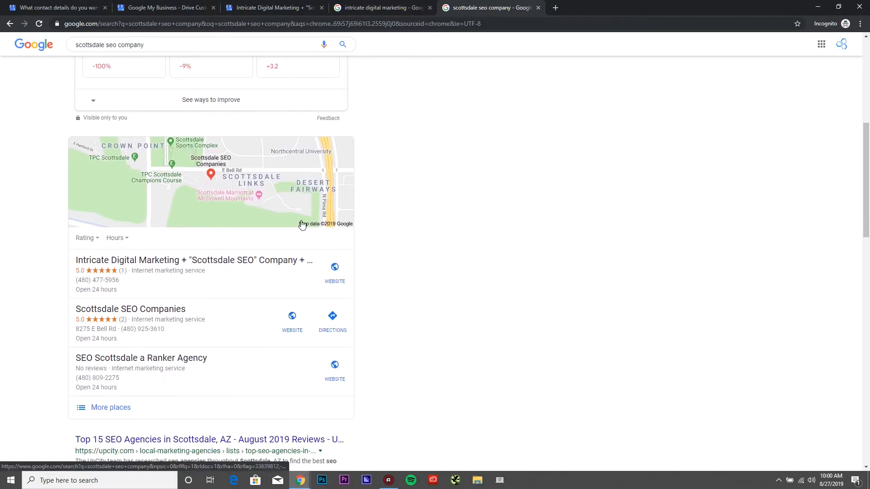
pyautogui.scroll(-5, 287, 294)
pyautogui.scroll(-1, 199, 235)
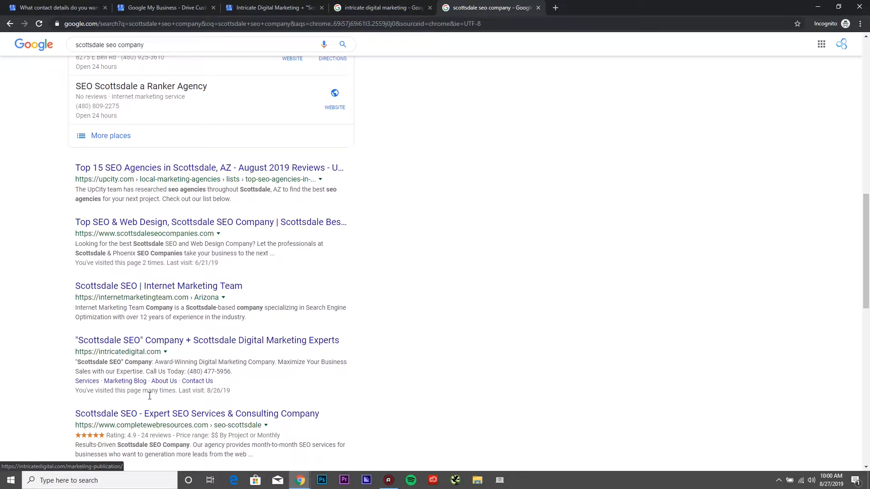
pyautogui.scroll(7, 228, 389)
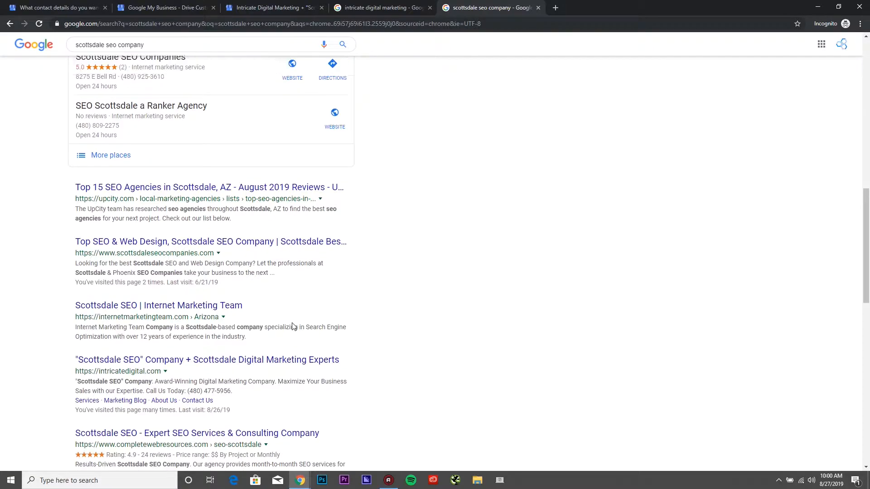